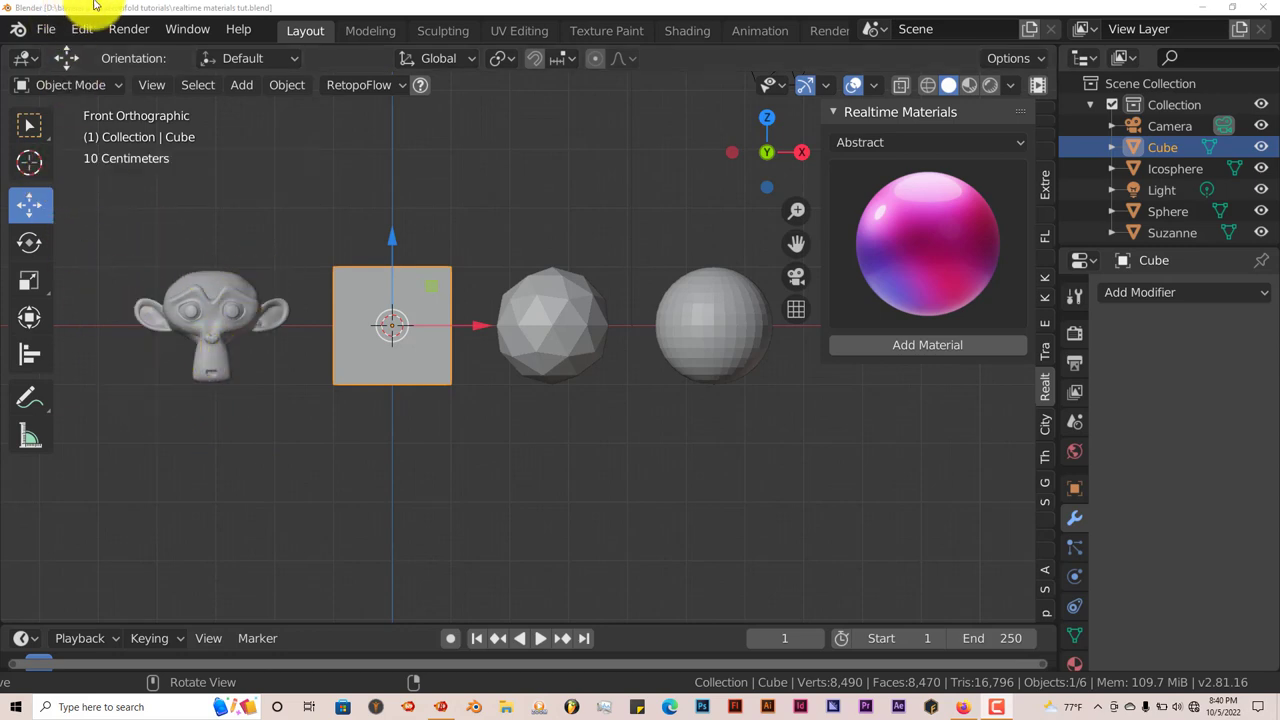
# - Enable the Material: Realtime Materials add-on in Preferences, cancelling the file install, then close Preferences
pyautogui.click(94, 38)
pyautogui.click(125, 335)
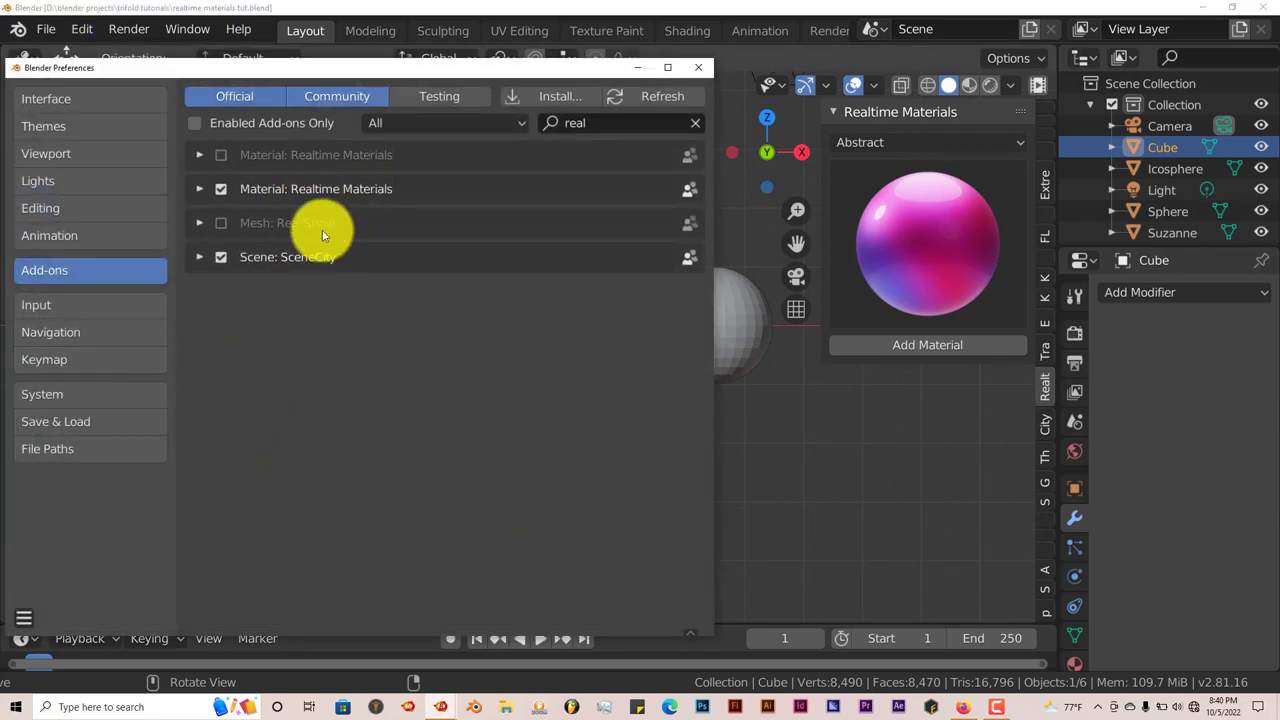
pyautogui.click(556, 97)
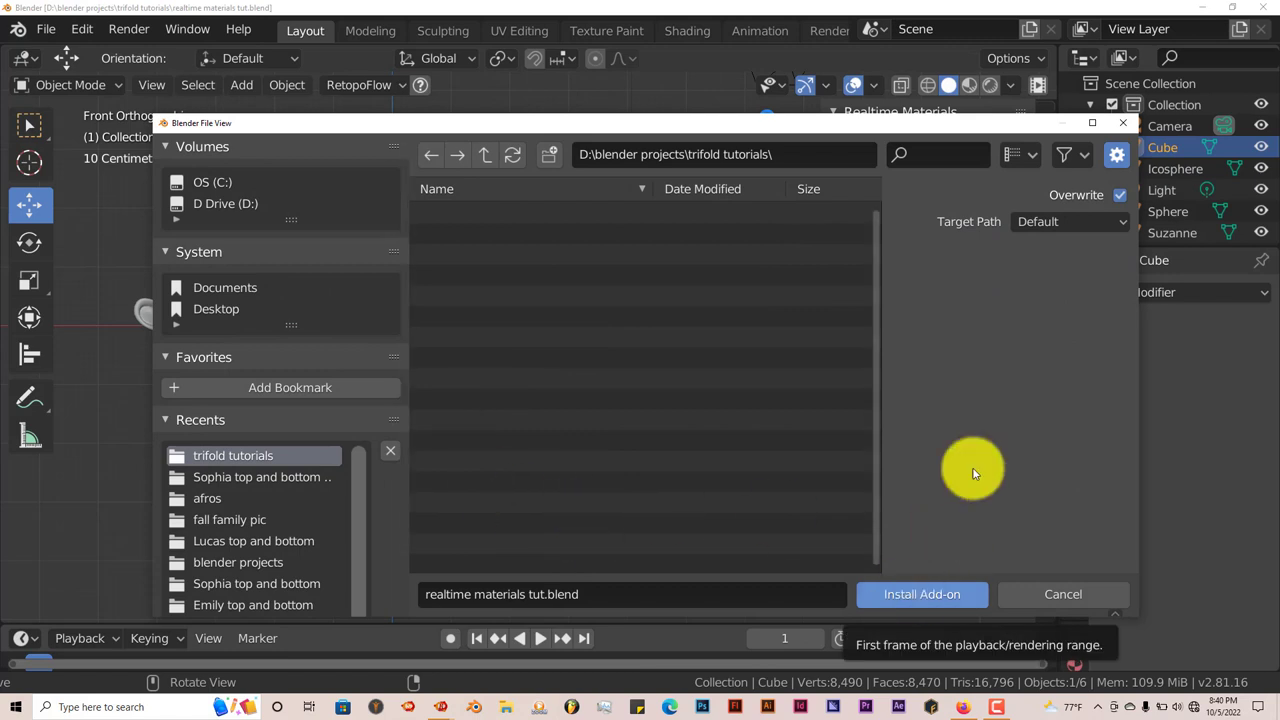
pyautogui.click(1124, 122)
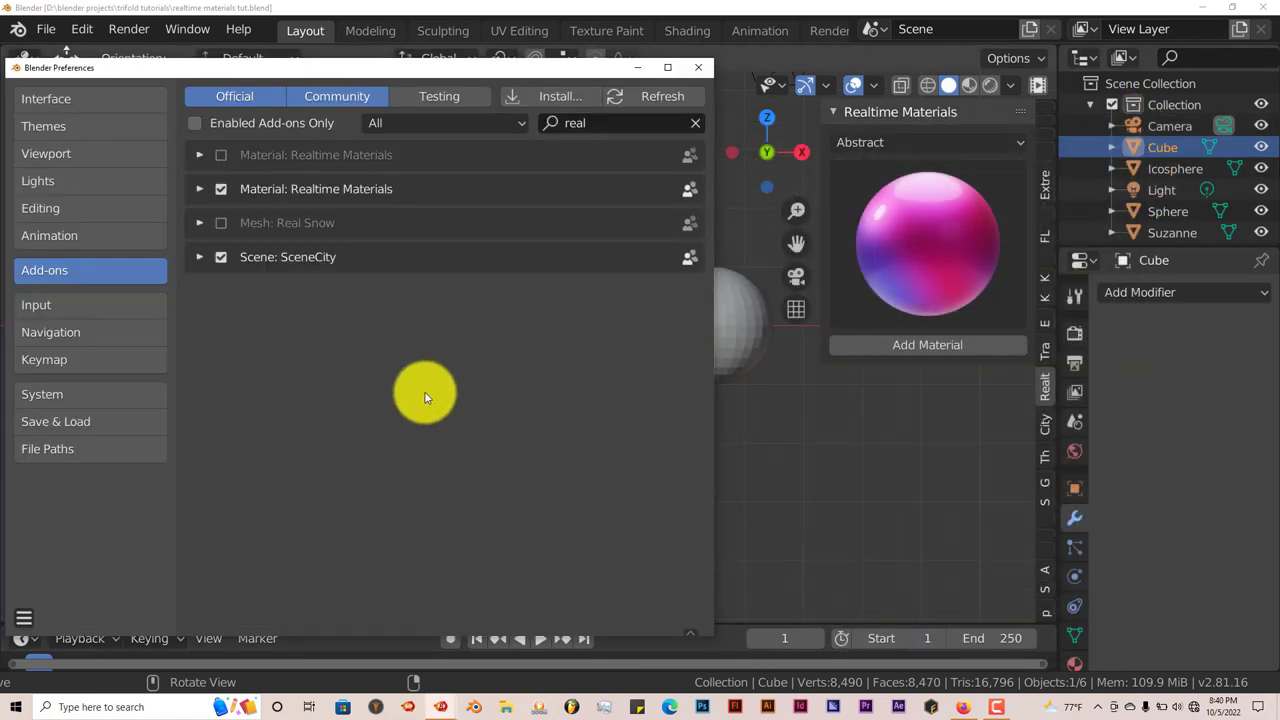
pyautogui.click(221, 188)
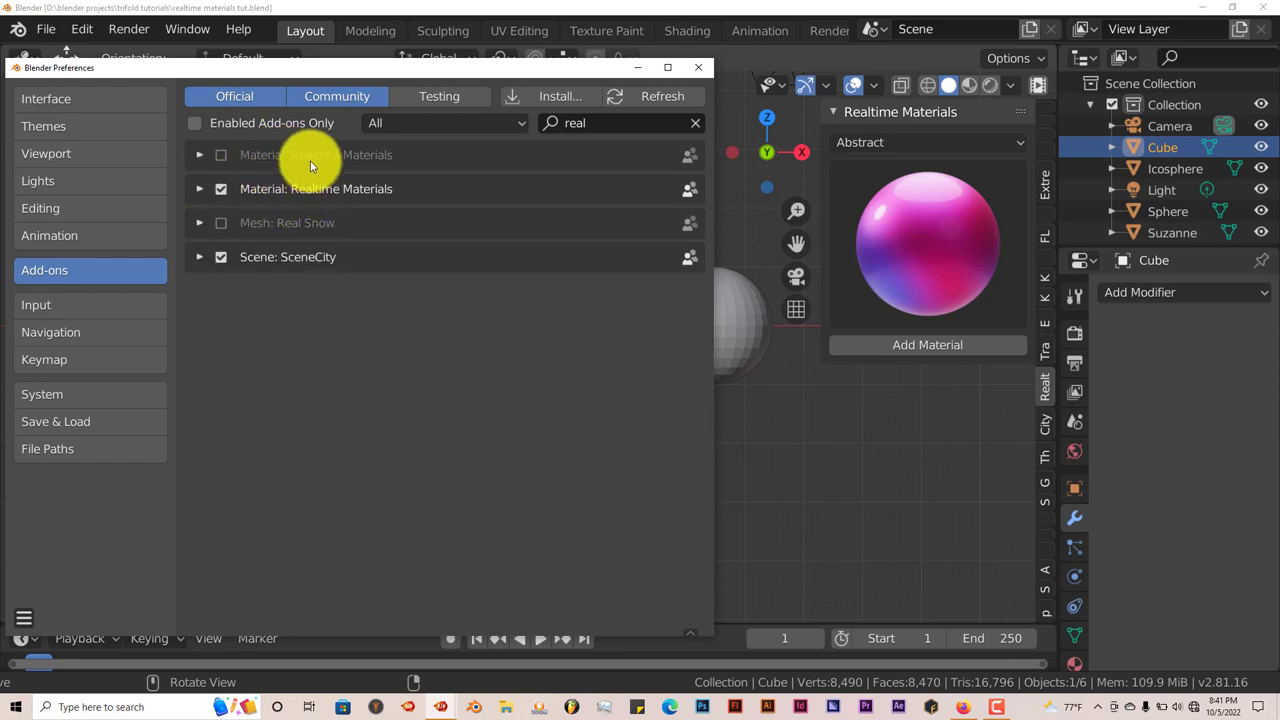
pyautogui.click(698, 67)
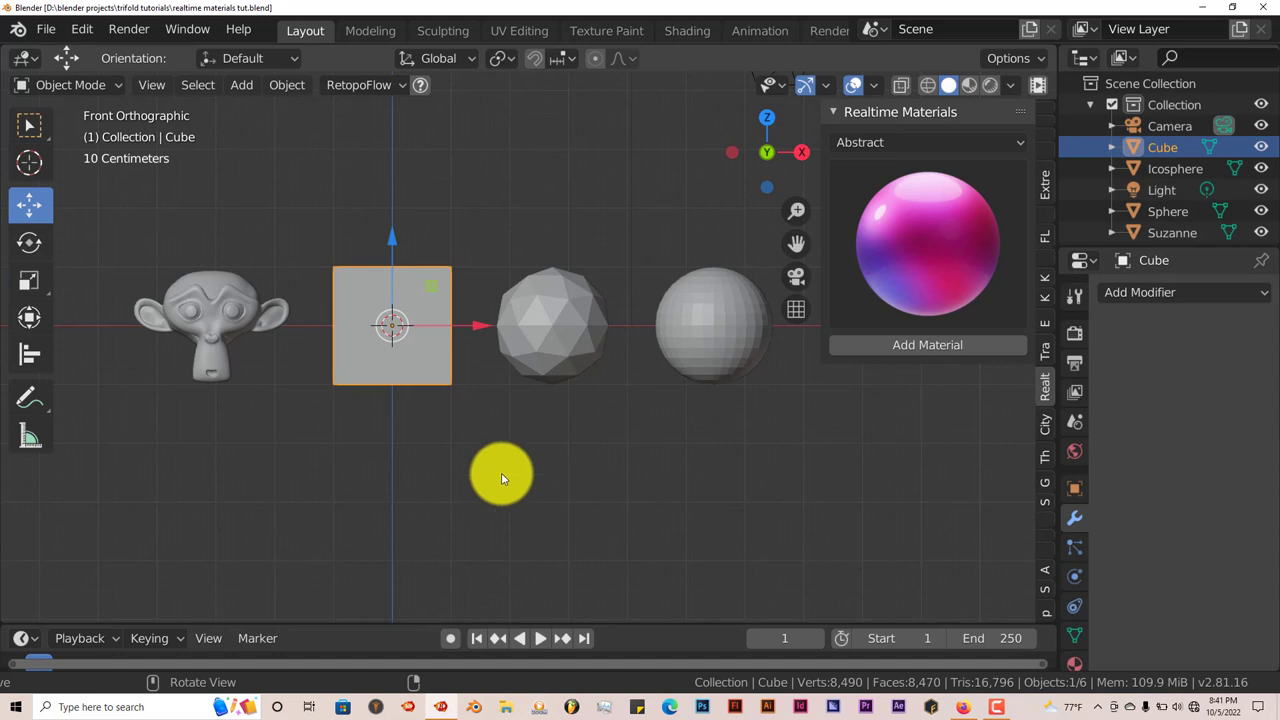
# - Switch the viewport to Rendered shading and raise the World colour value to 0.896
pyautogui.click(1074, 333)
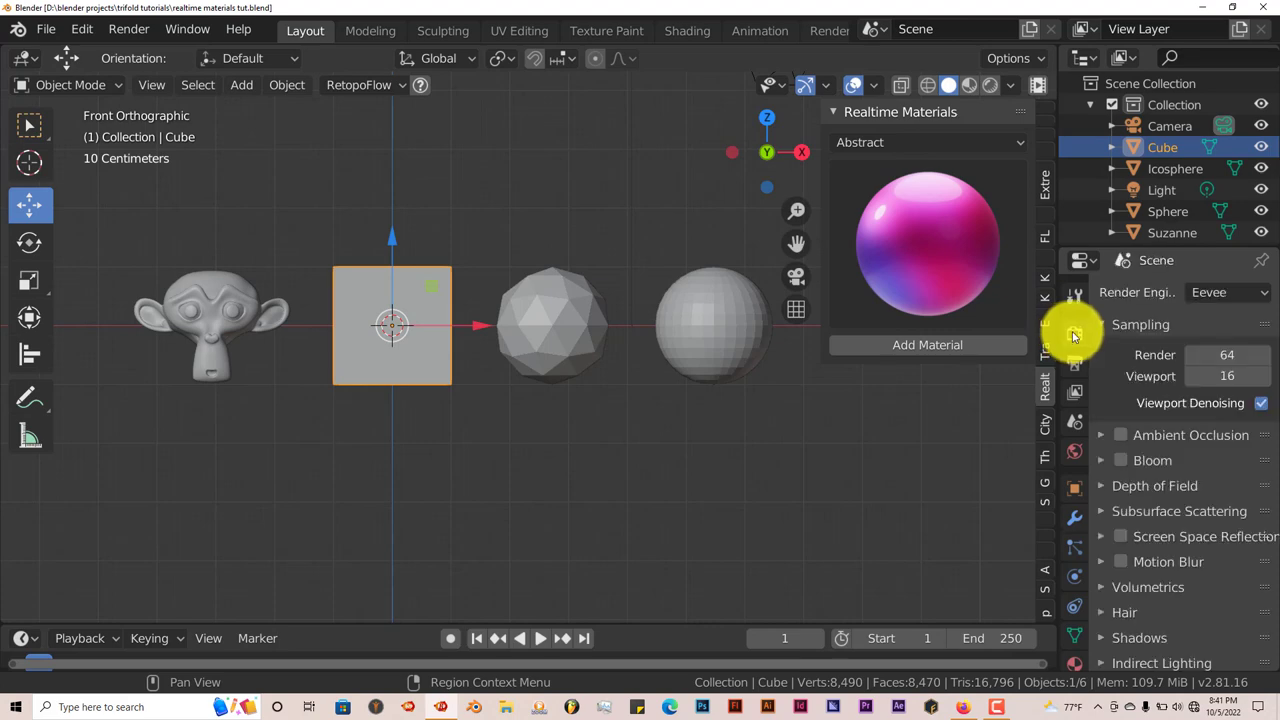
pyautogui.click(993, 85)
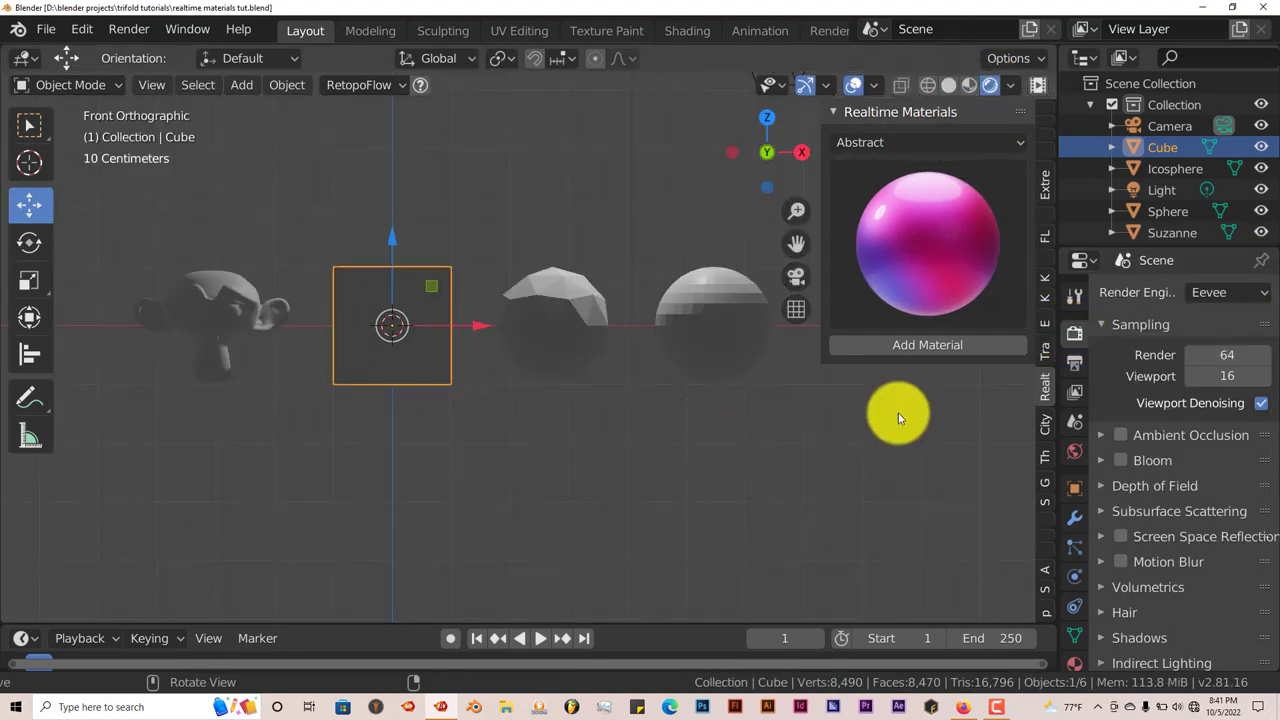
pyautogui.click(1075, 451)
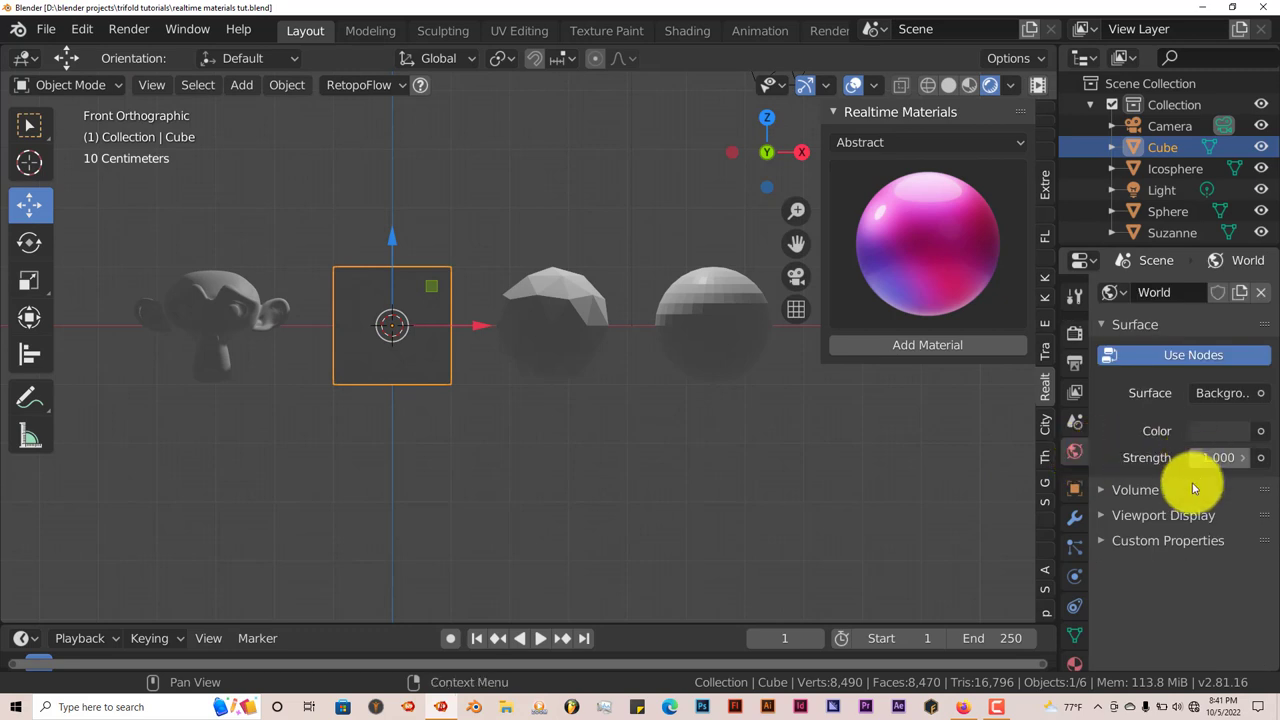
pyautogui.click(1218, 433)
pyautogui.moveTo(1234, 240); pyautogui.dragTo(1233, 135)
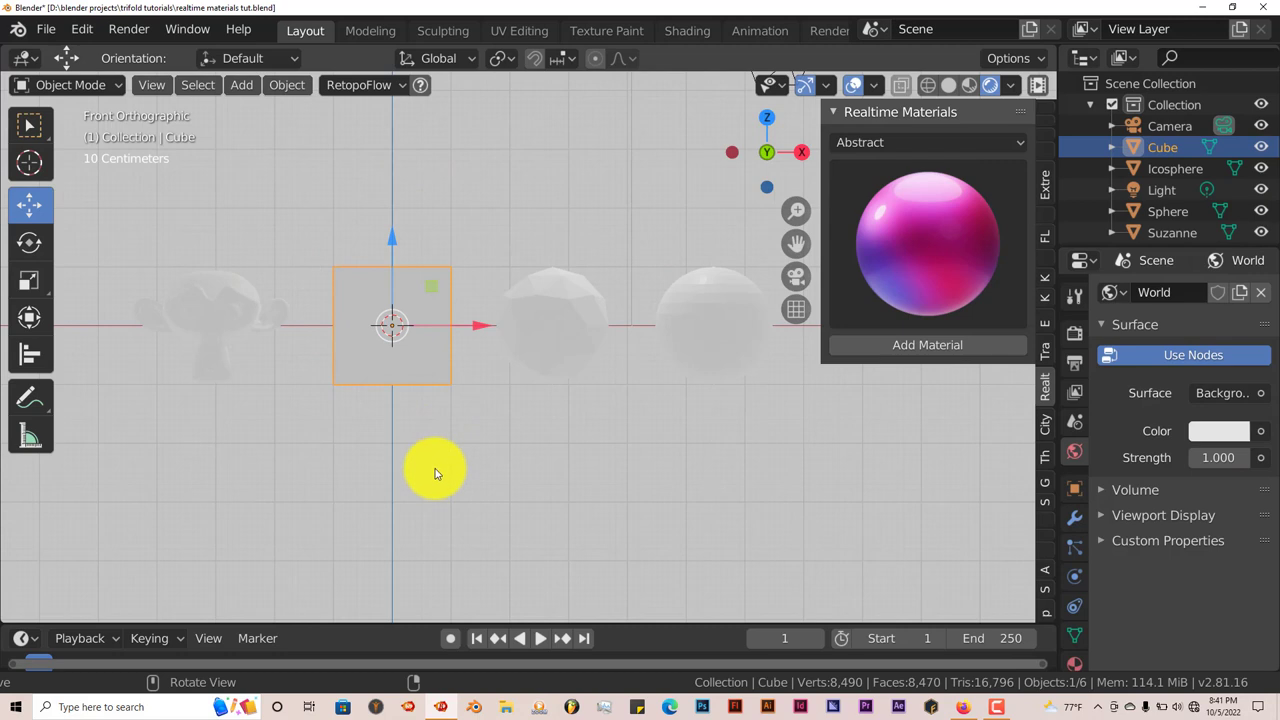
# - Browse the Shift+A Realtime Materials submenus (Wood, Rocks, Paint), then dismiss the menu
pyautogui.hotkey('shift', 'a')
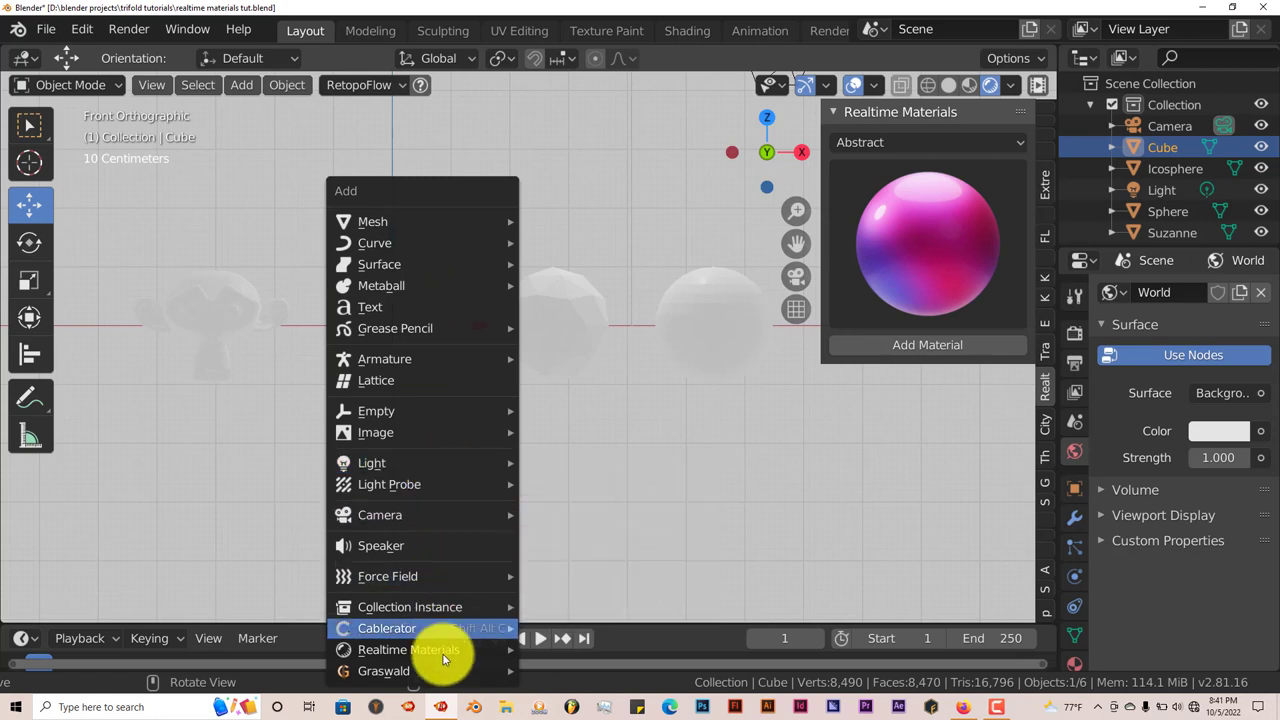
pyautogui.moveTo(452, 650)
pyautogui.moveTo(555, 650)
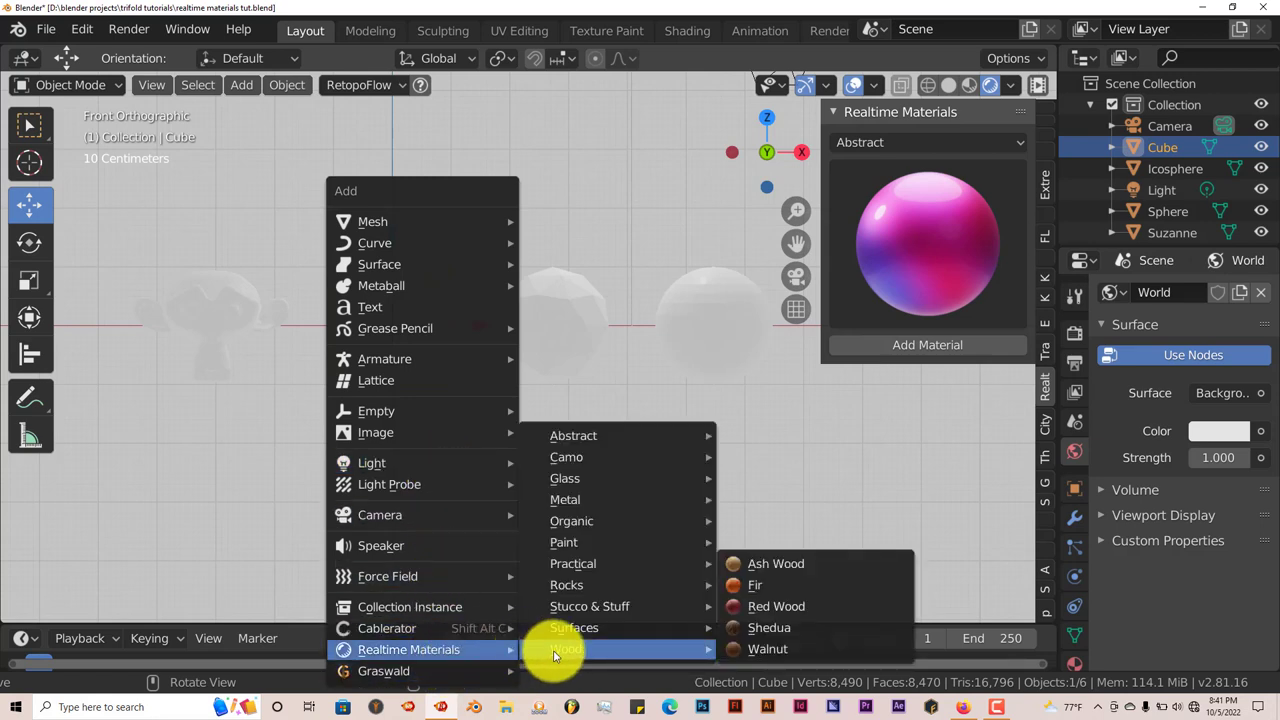
pyautogui.moveTo(622, 584)
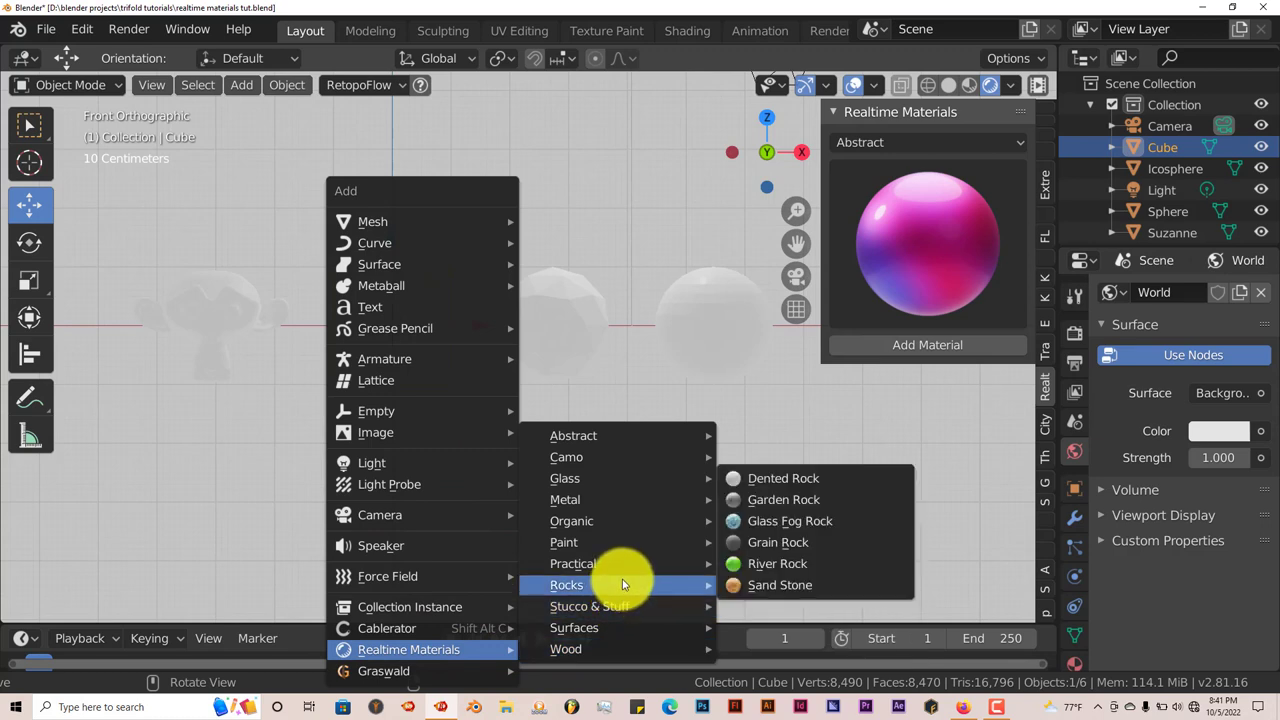
pyautogui.moveTo(631, 550)
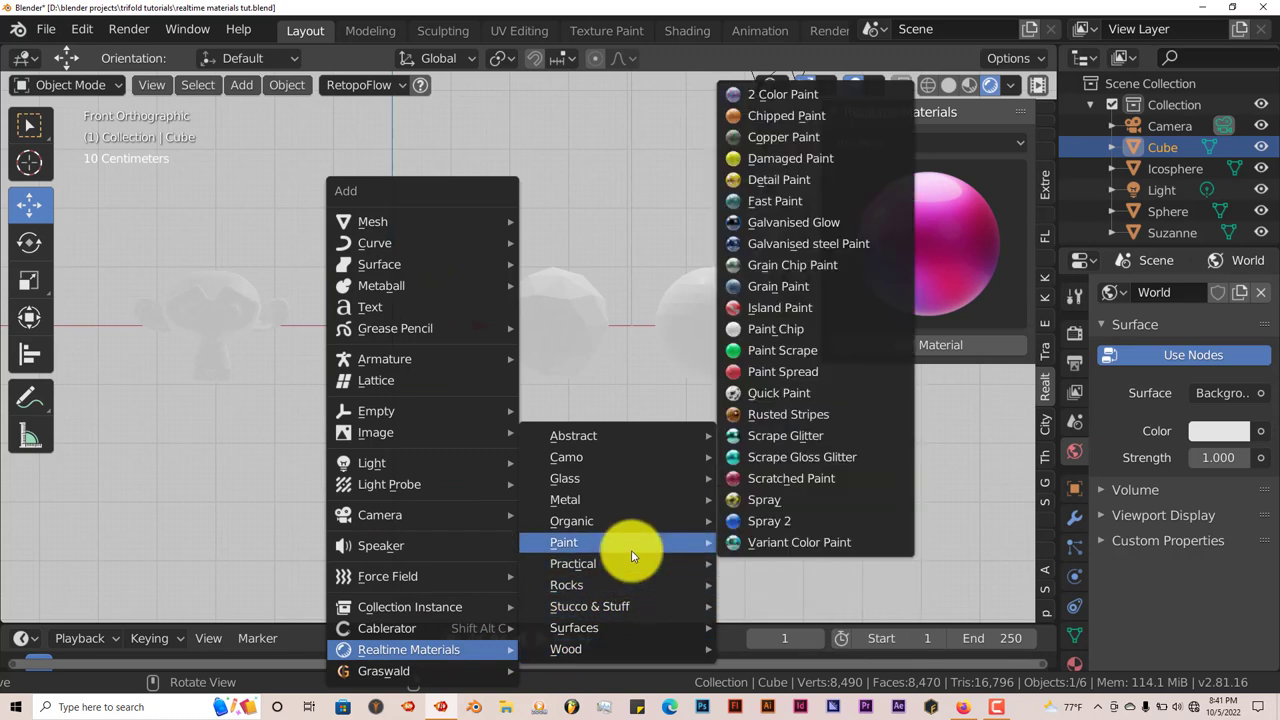
pyautogui.click(770, 522)
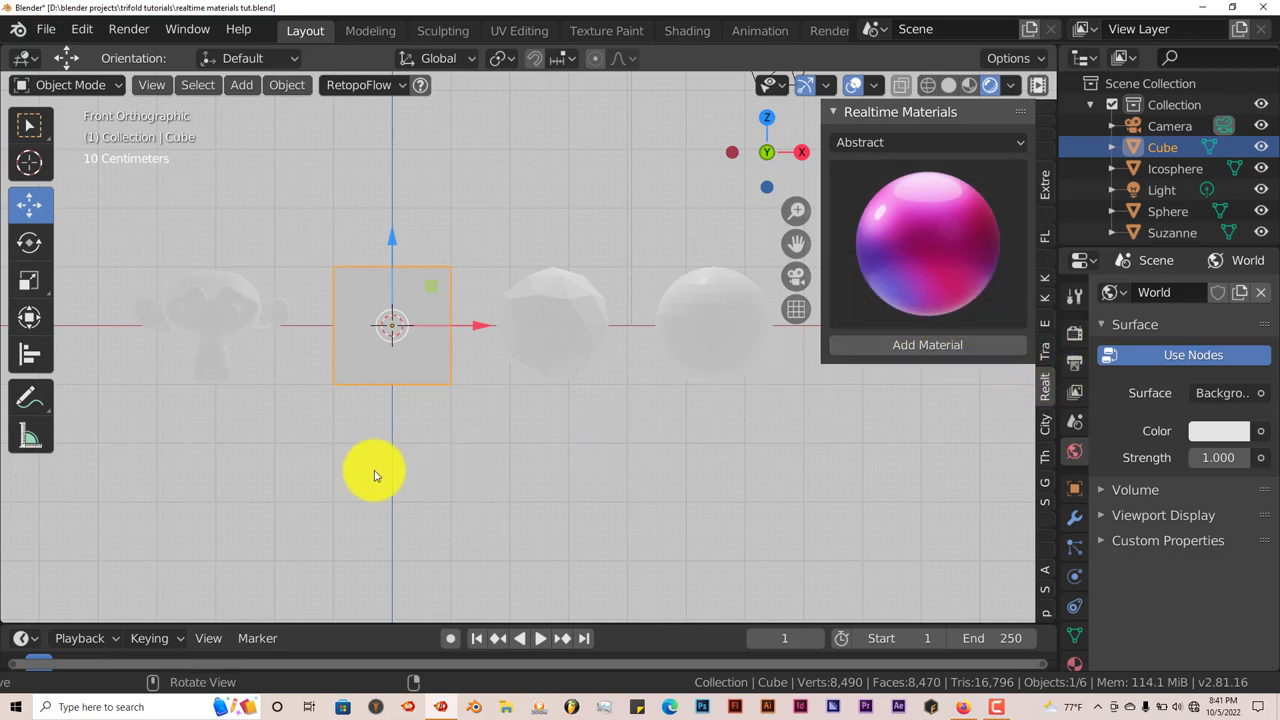
# - Browse the Realtime Materials add menu again, then return the viewport to Solid shading
pyautogui.hotkey('shift', 'a')
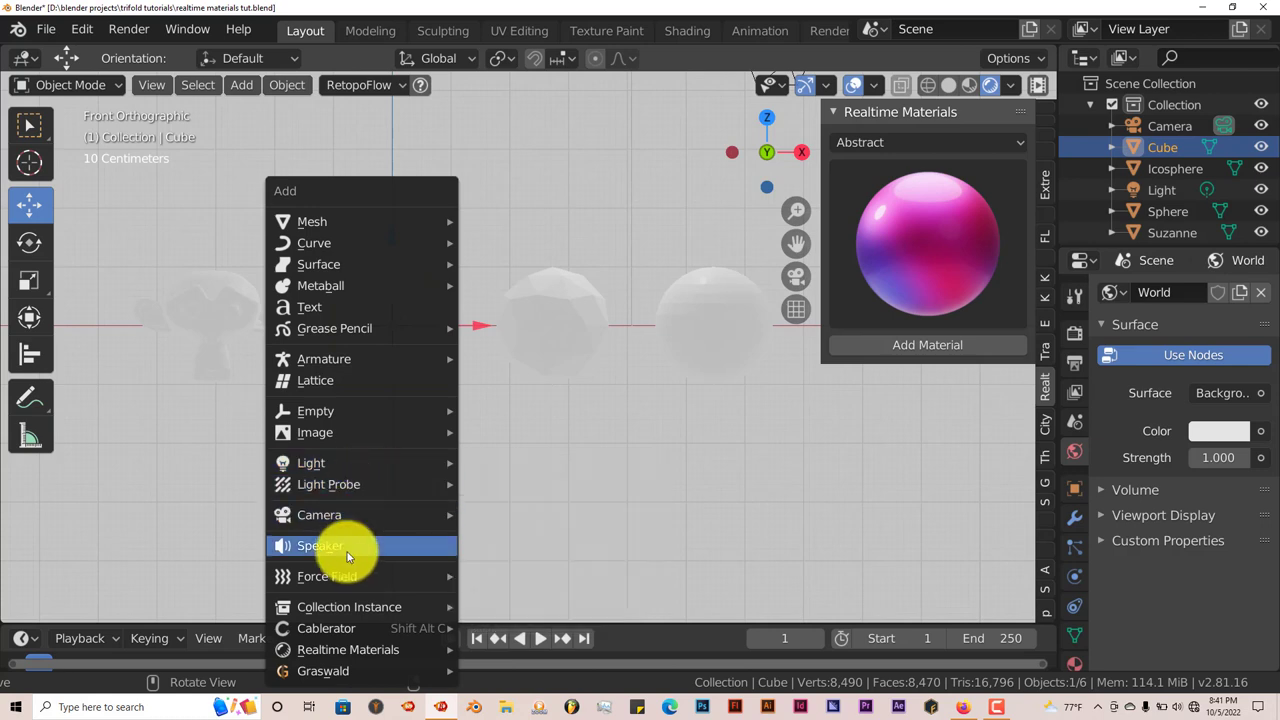
pyautogui.moveTo(347, 588)
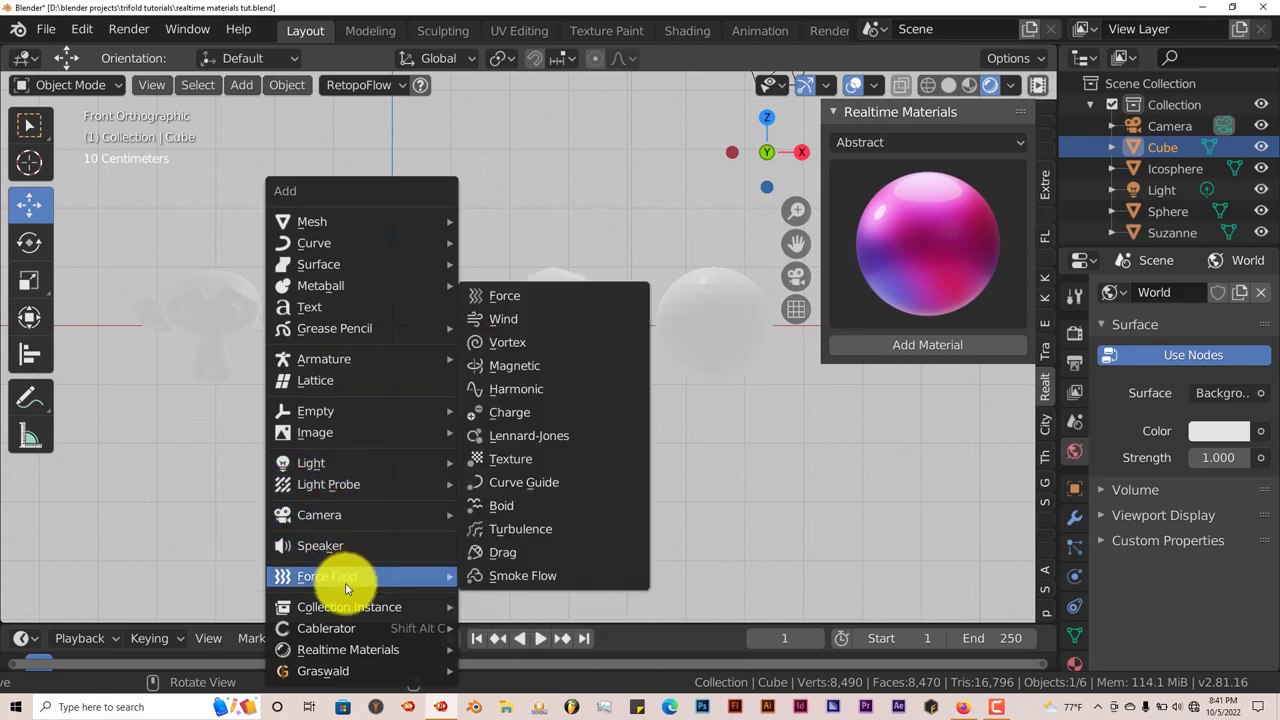
pyautogui.moveTo(350, 626)
pyautogui.moveTo(351, 649)
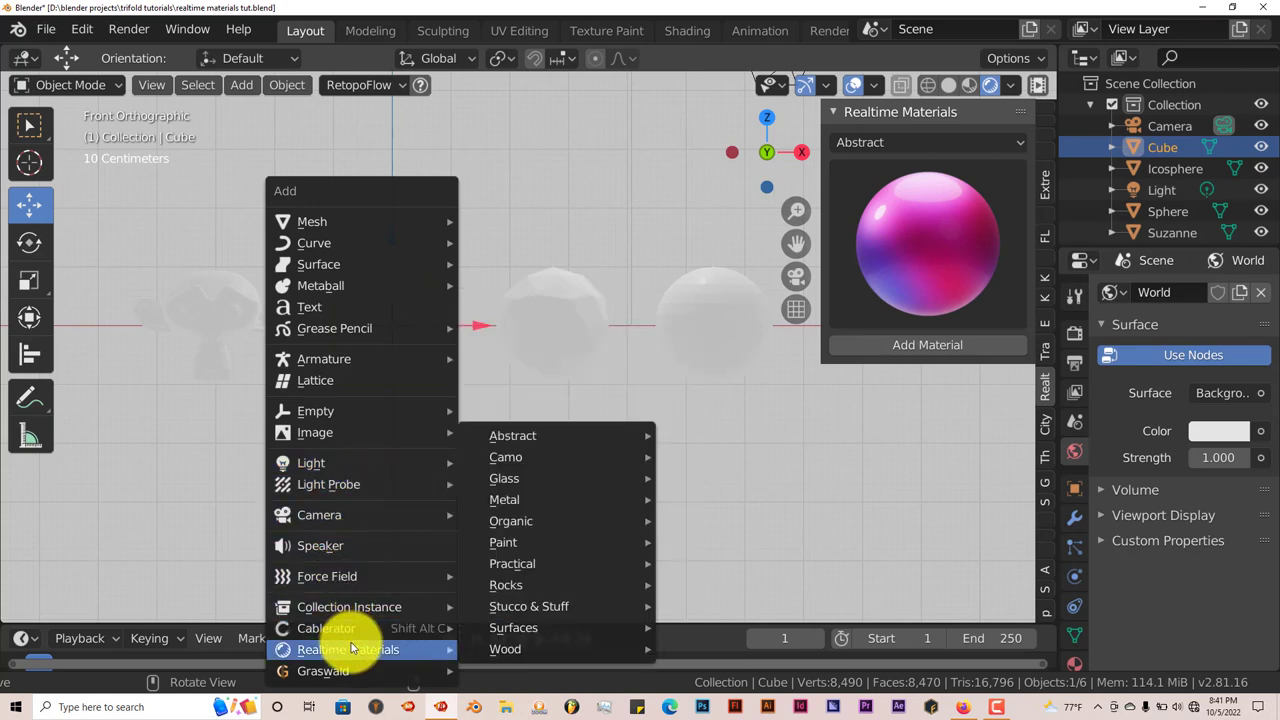
pyautogui.moveTo(586, 460)
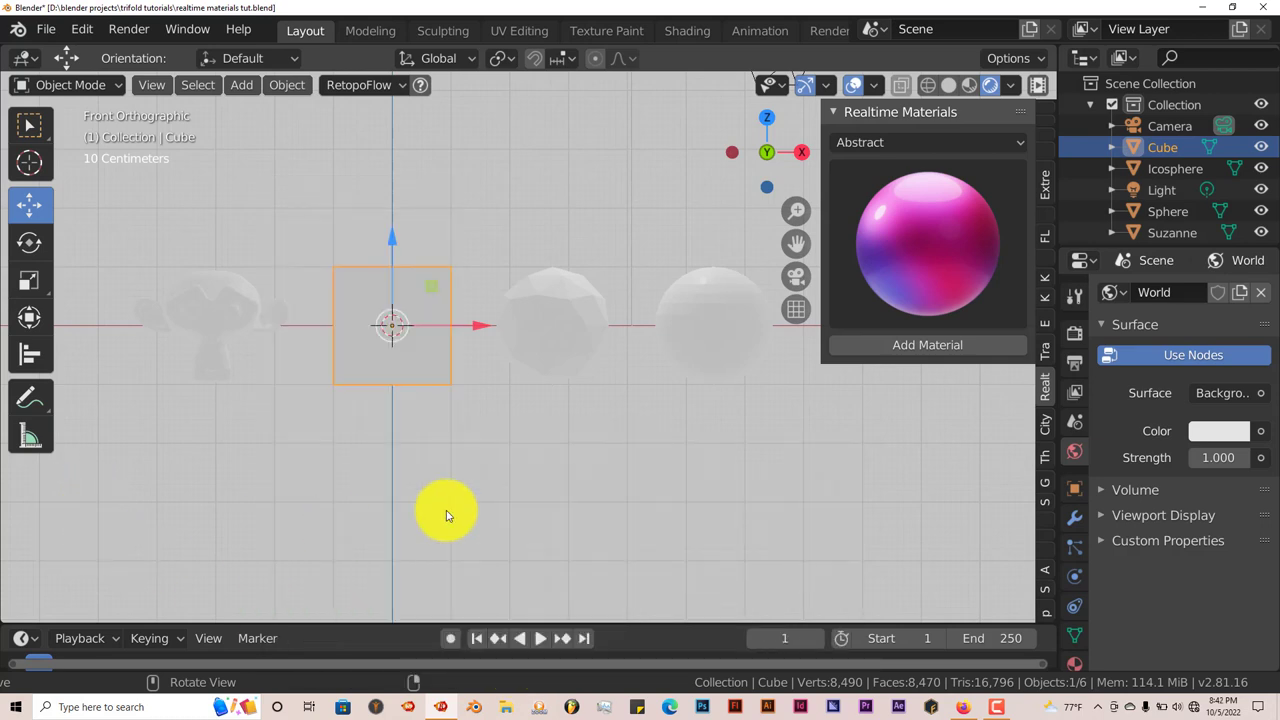
pyautogui.click(948, 85)
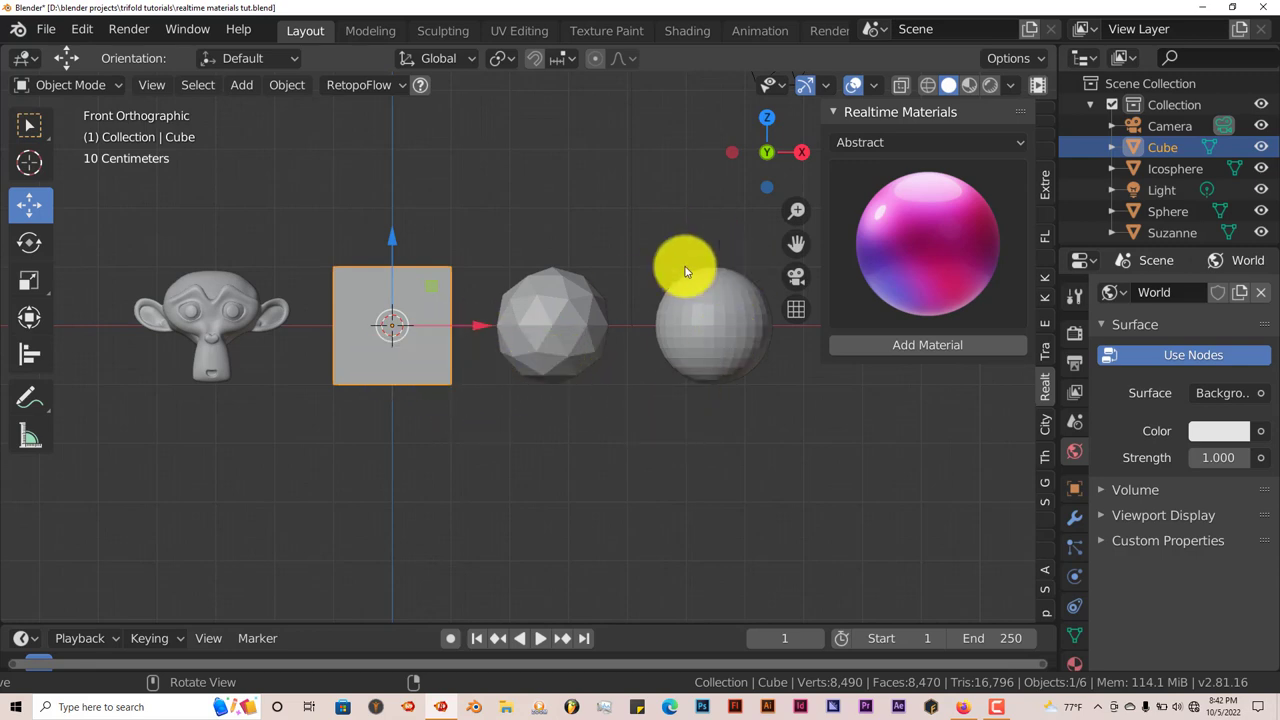
# - Select Suzanne and pan and zoom until the monkey head fills the viewport
pyautogui.click(217, 298)
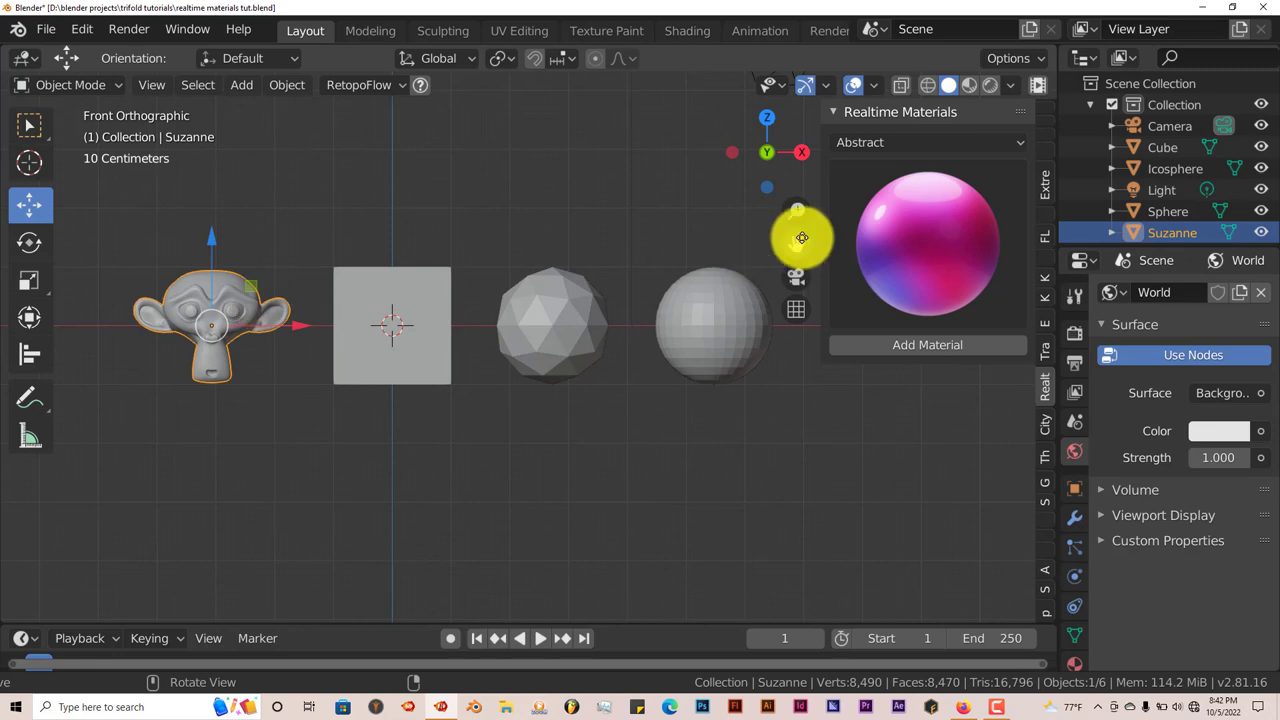
pyautogui.moveTo(796, 243); pyautogui.dragTo(657, 371)
pyautogui.scroll(4, 620, 383)
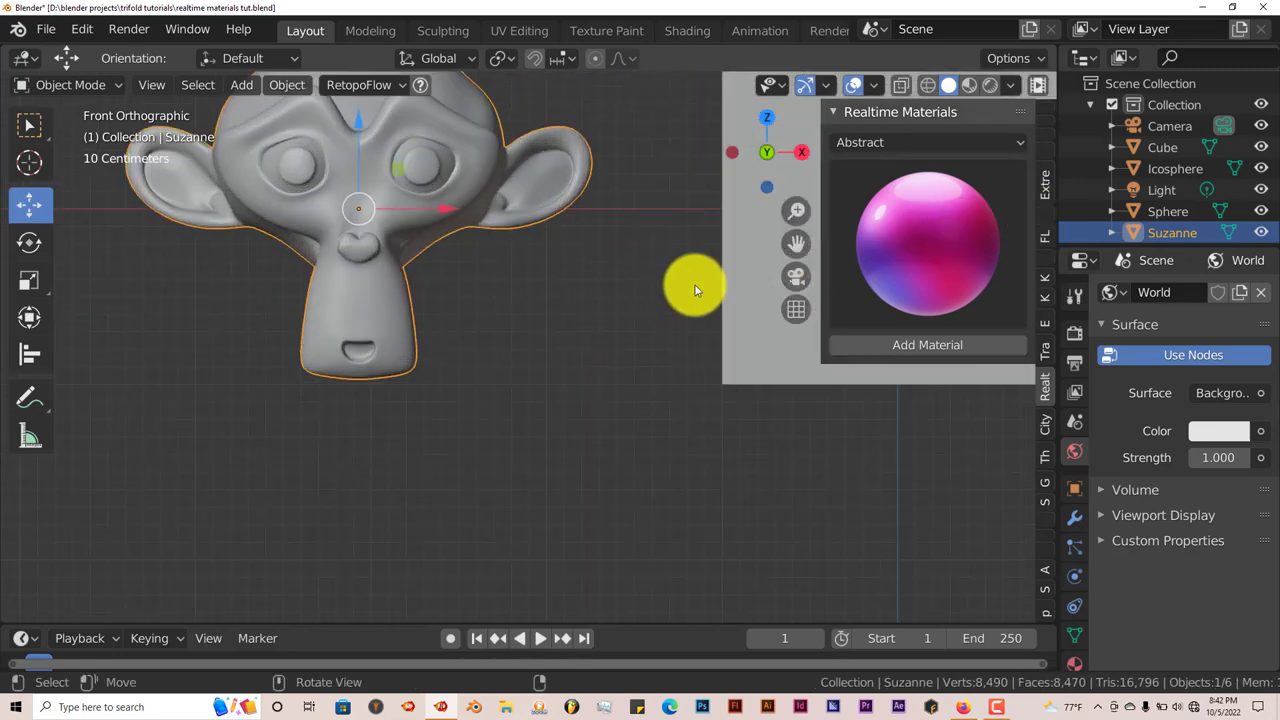
pyautogui.moveTo(797, 243); pyautogui.dragTo(909, 380)
pyautogui.scroll(2, 555, 305)
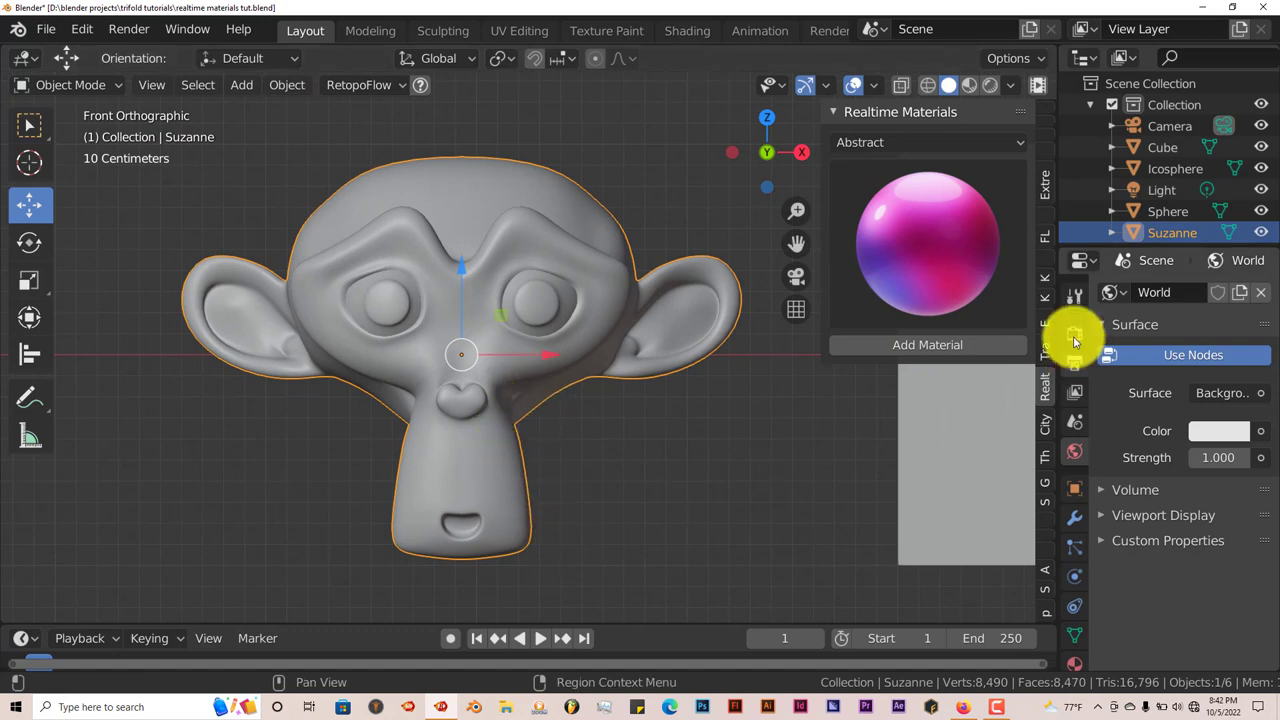
# - Apply the Organic category's Green Lizerd material to Suzanne
pyautogui.click(928, 143)
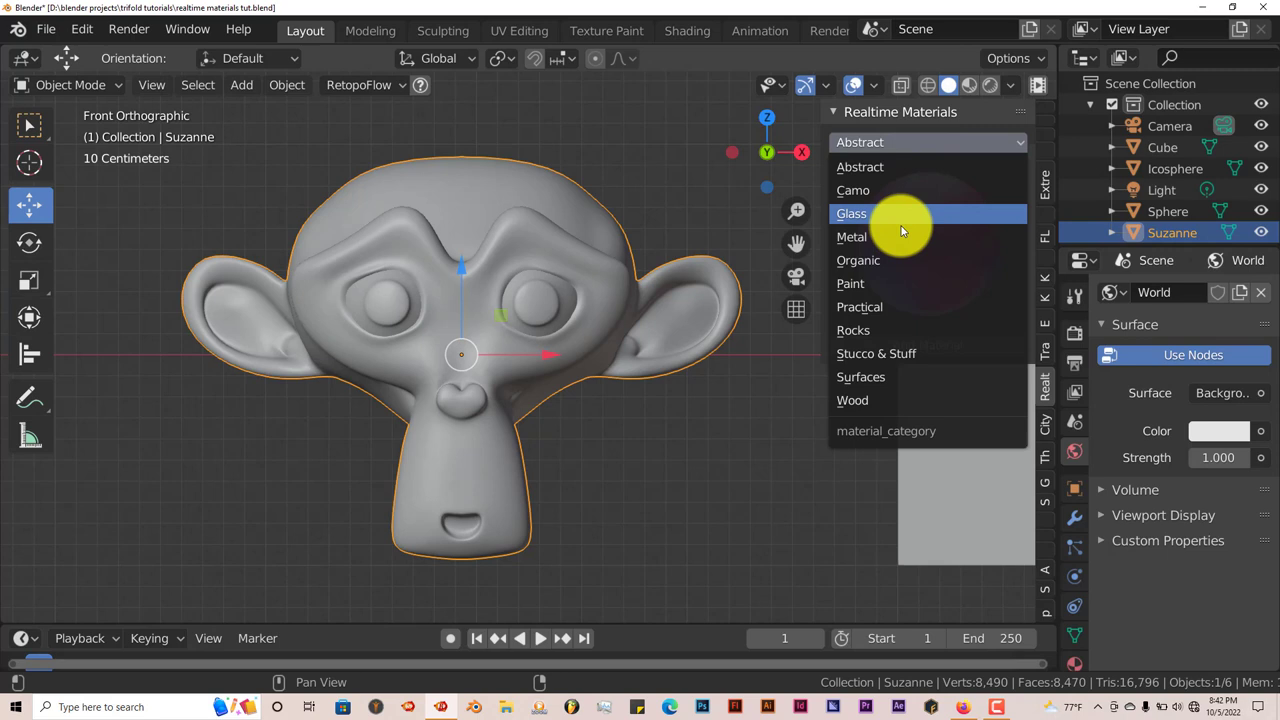
pyautogui.click(887, 260)
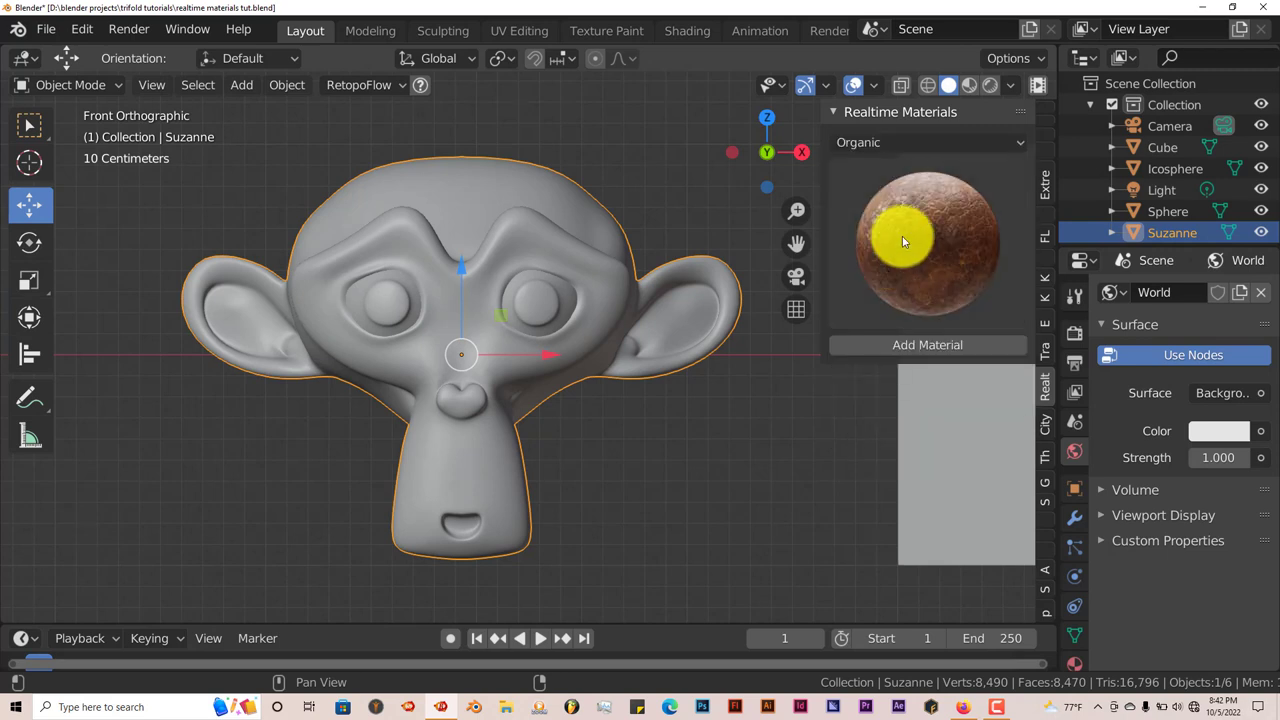
pyautogui.click(902, 236)
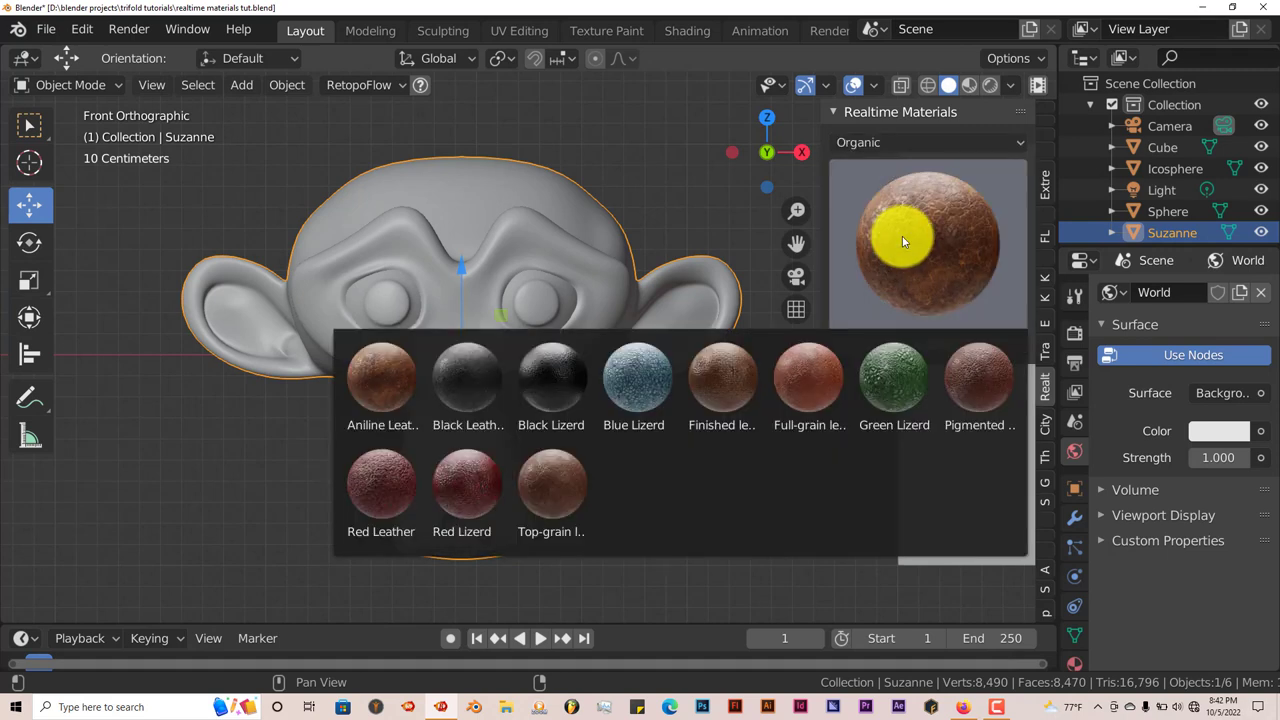
pyautogui.click(905, 372)
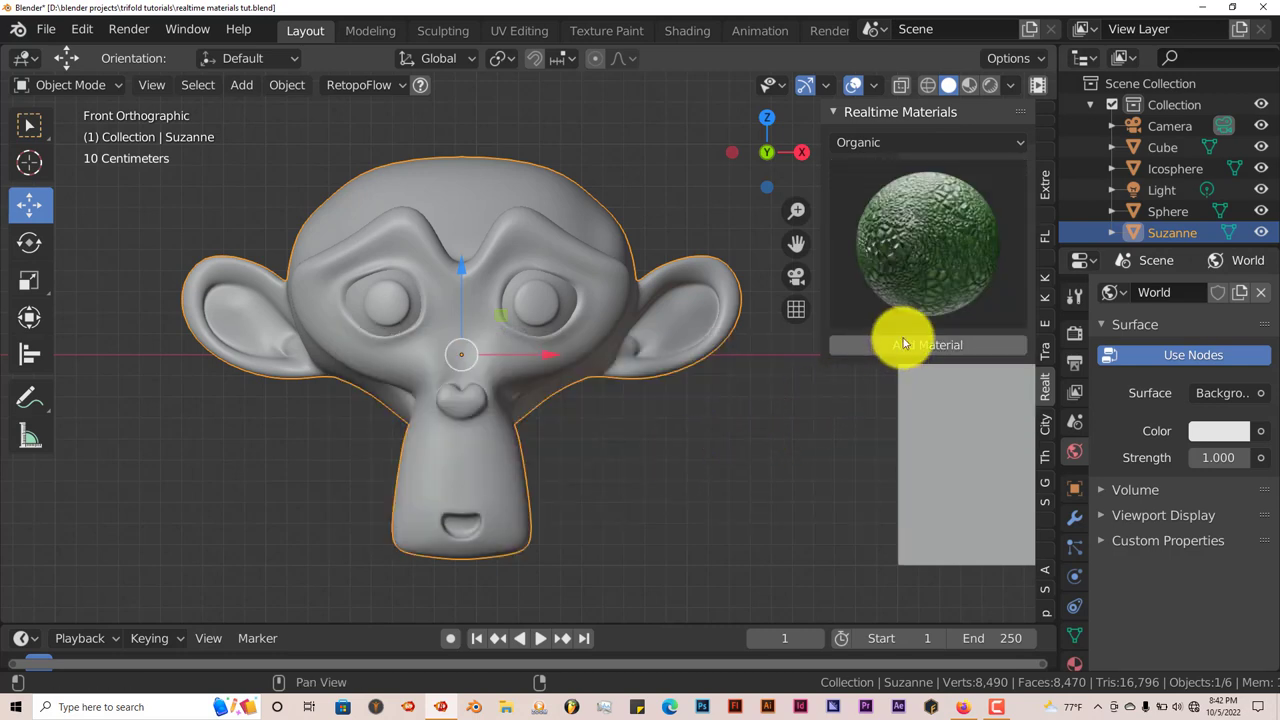
pyautogui.click(902, 345)
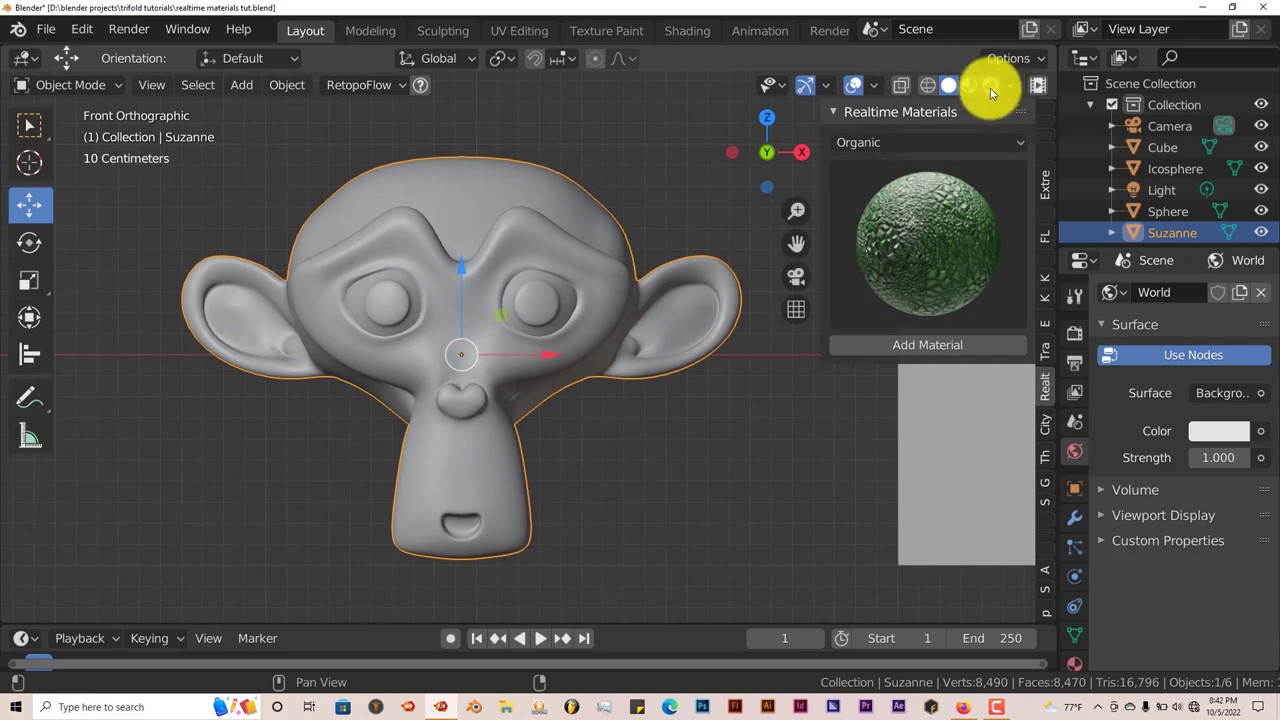
# - Switch to Rendered shading and orbit into a perspective view of Suzanne
pyautogui.click(990, 86)
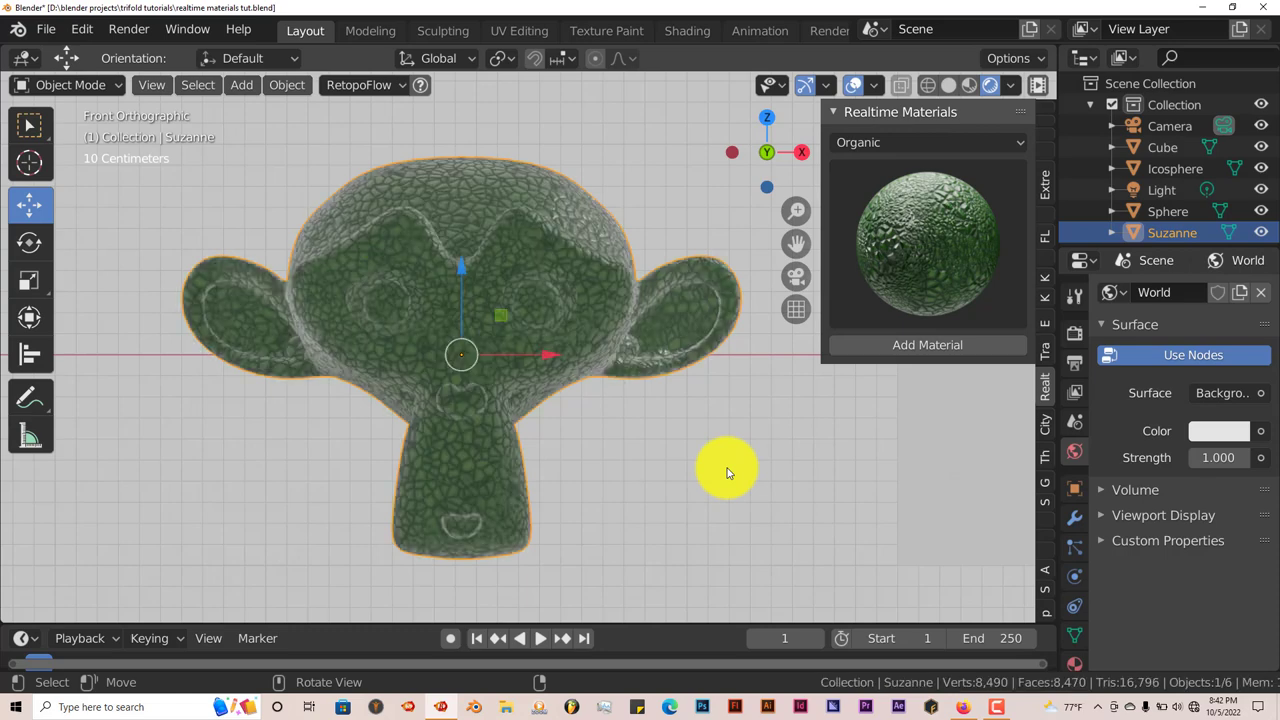
pyautogui.scroll(3, 575, 378)
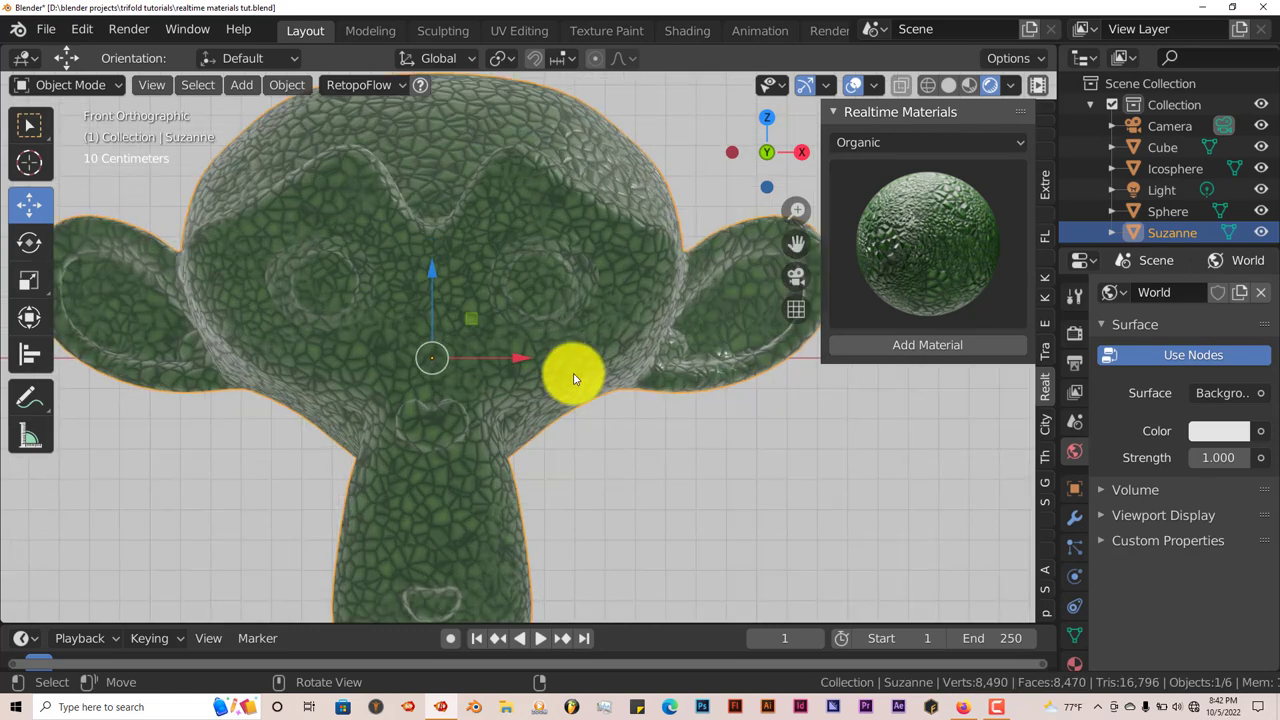
pyautogui.moveTo(604, 409); pyautogui.dragTo(635, 441, button='middle')
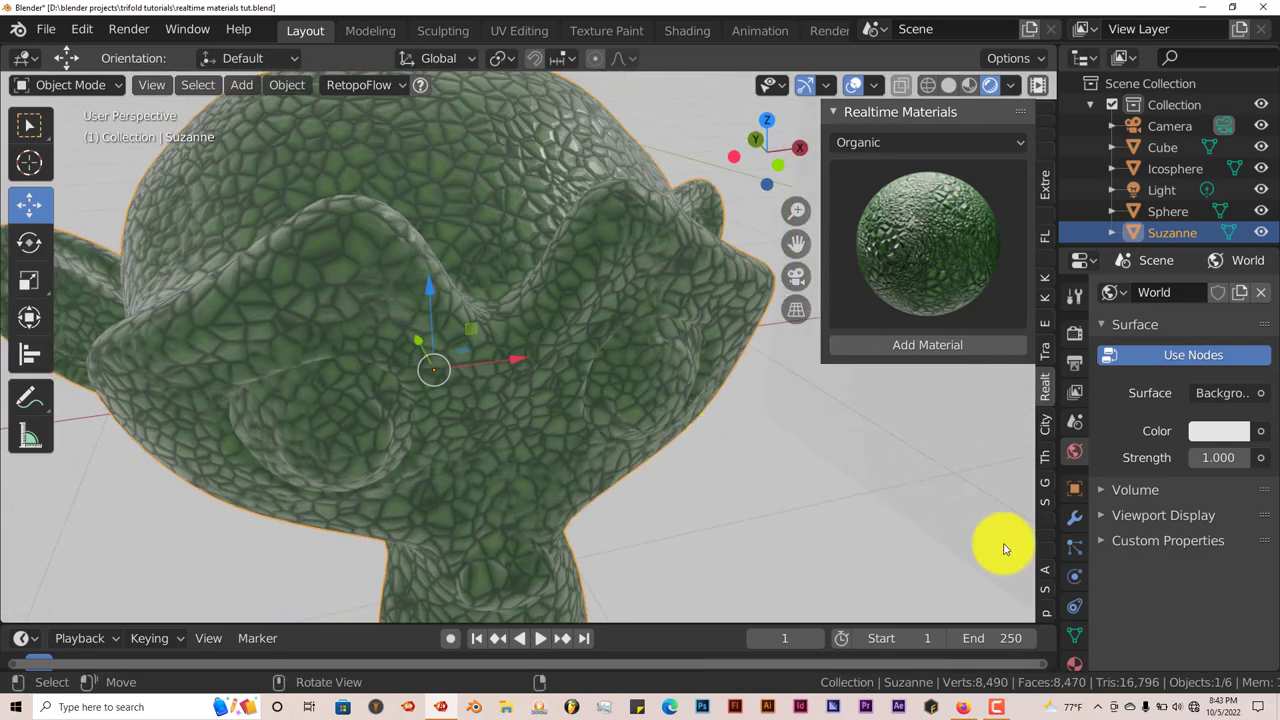
# - Show Suzanne's Material properties and widen the Properties editor
pyautogui.click(1076, 664)
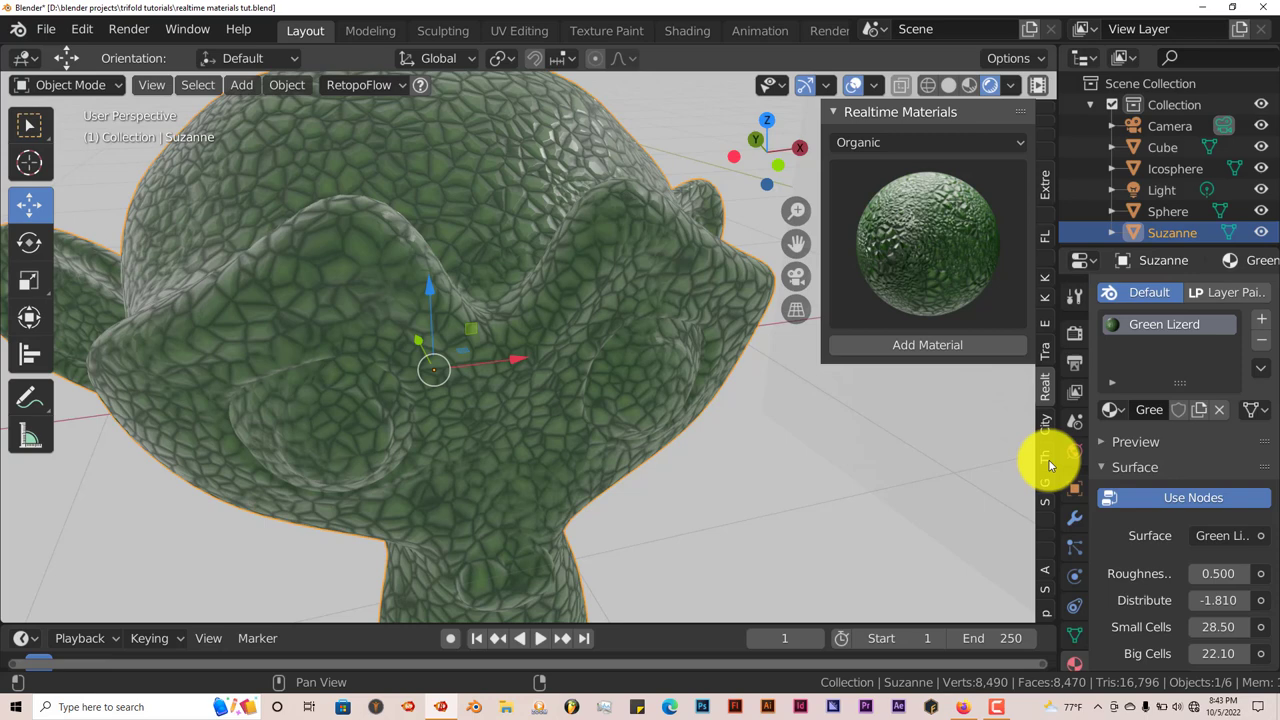
pyautogui.moveTo(1057, 445); pyautogui.dragTo(986, 429)
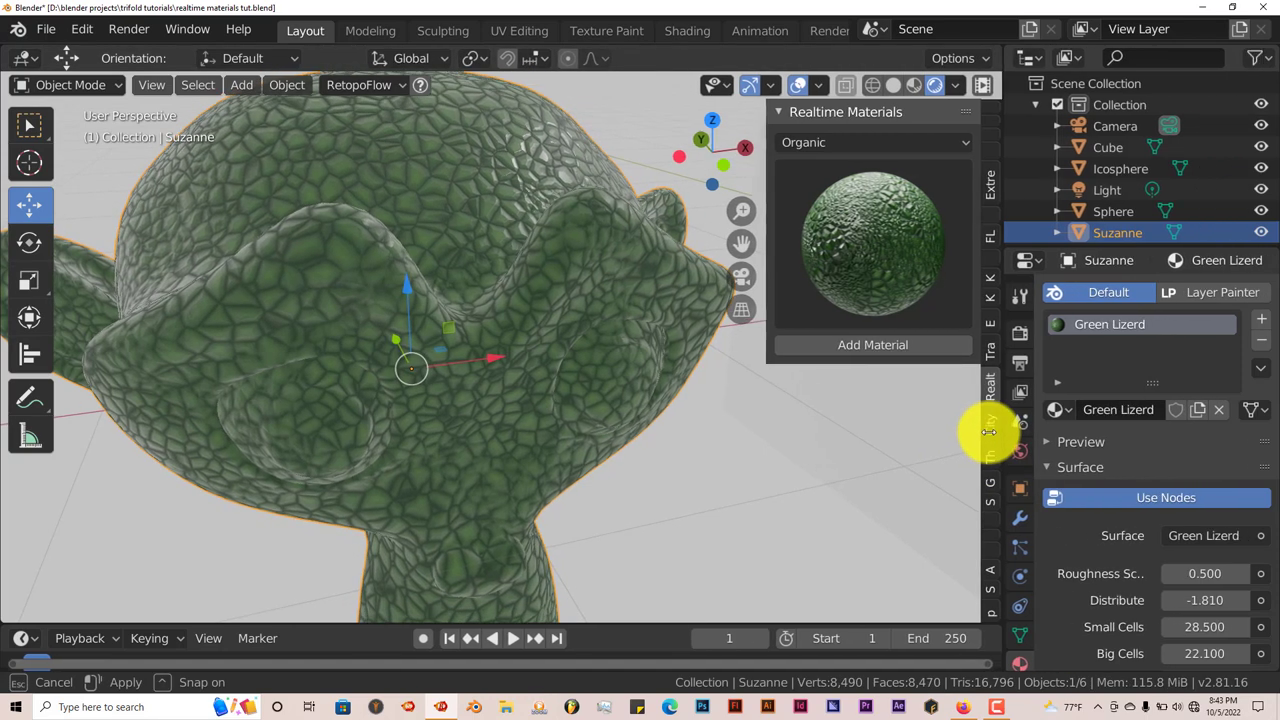
pyautogui.scroll(-6, 1180, 590)
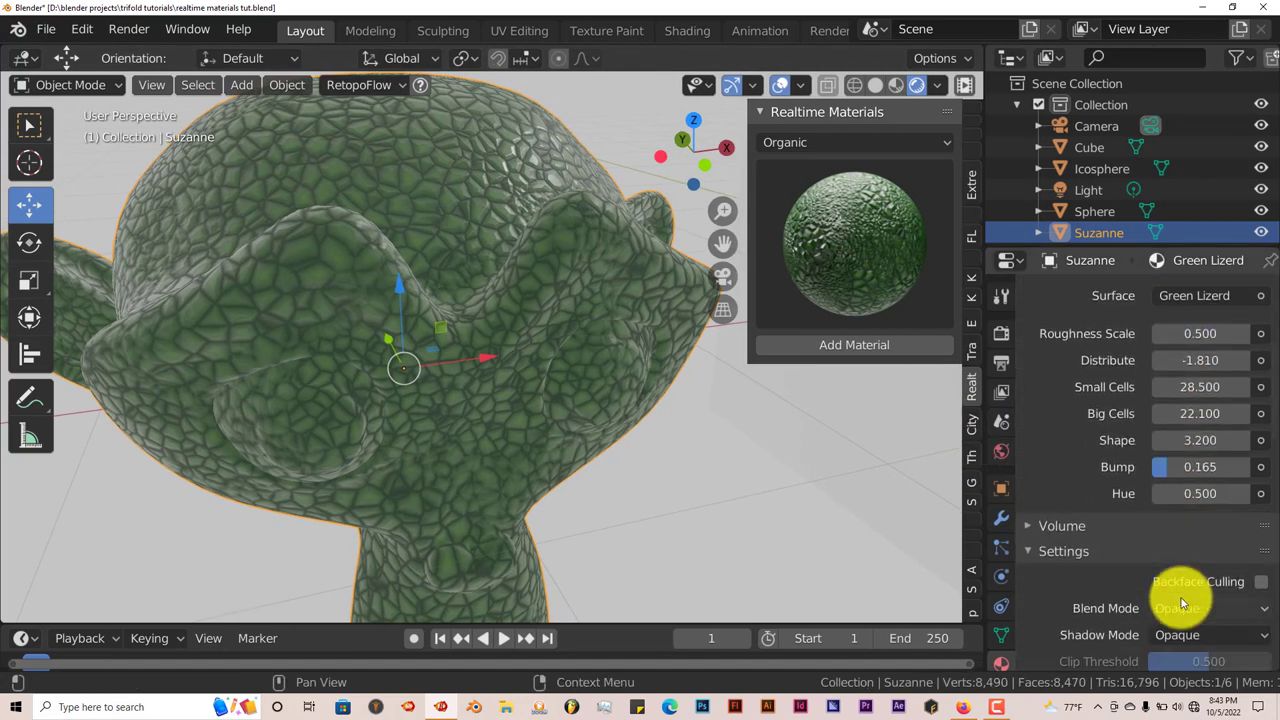
pyautogui.scroll(2, 1189, 551)
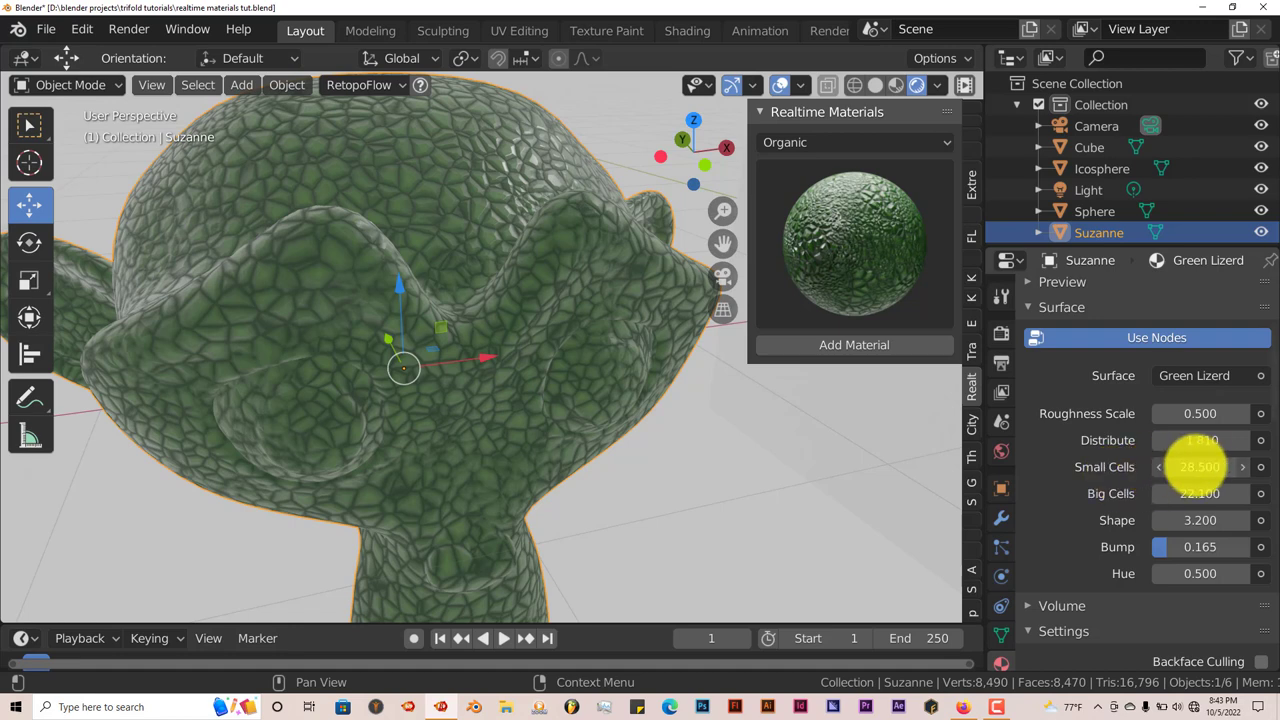
# - Set Small Cells to 34.3, Big Cells to about 19, Shape to 10.6 and Bump to 0.259
pyautogui.moveTo(1199, 466); pyautogui.dragTo(1234, 471)
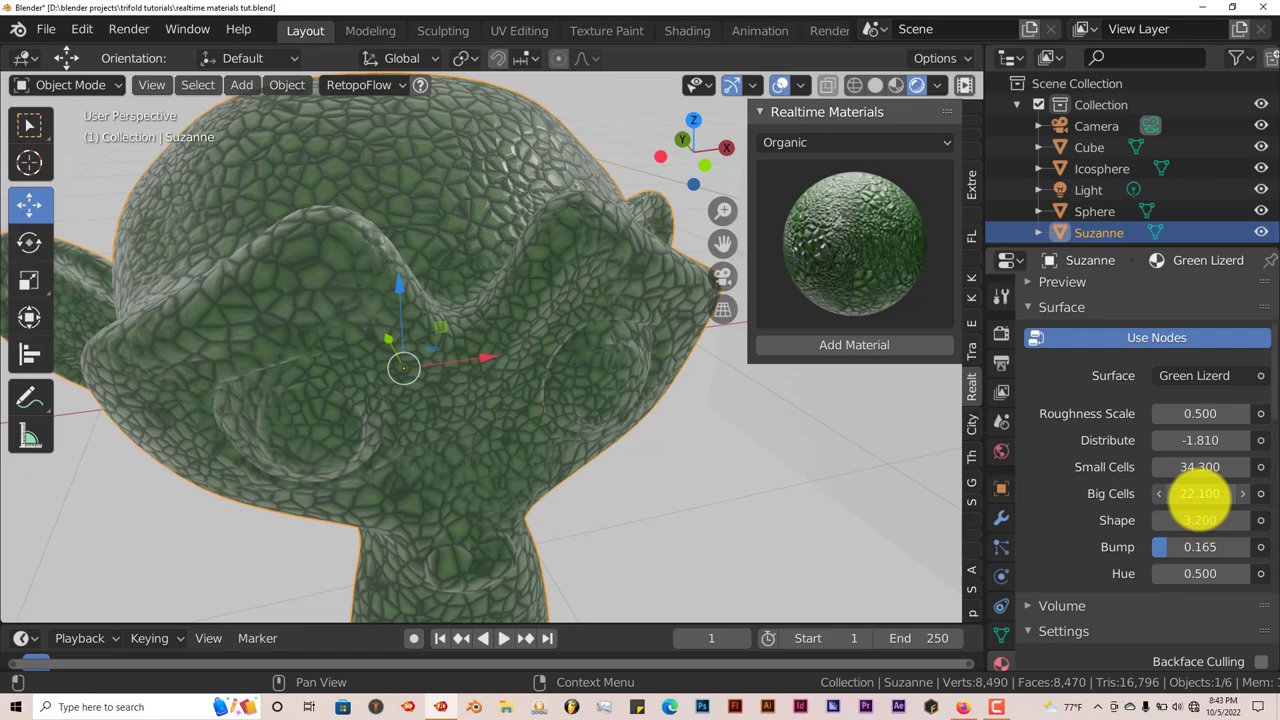
pyautogui.moveTo(1213, 497); pyautogui.dragTo(1250, 520)
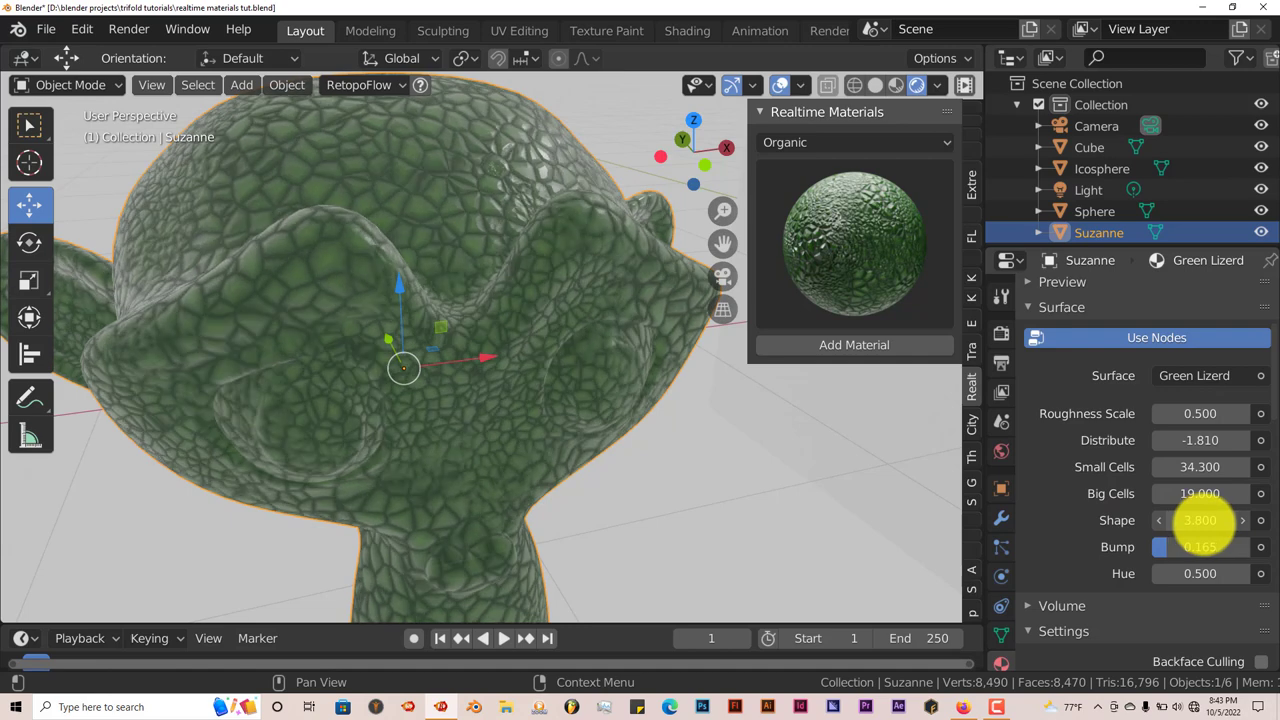
pyautogui.click(1263, 525)
pyautogui.press('Escape')
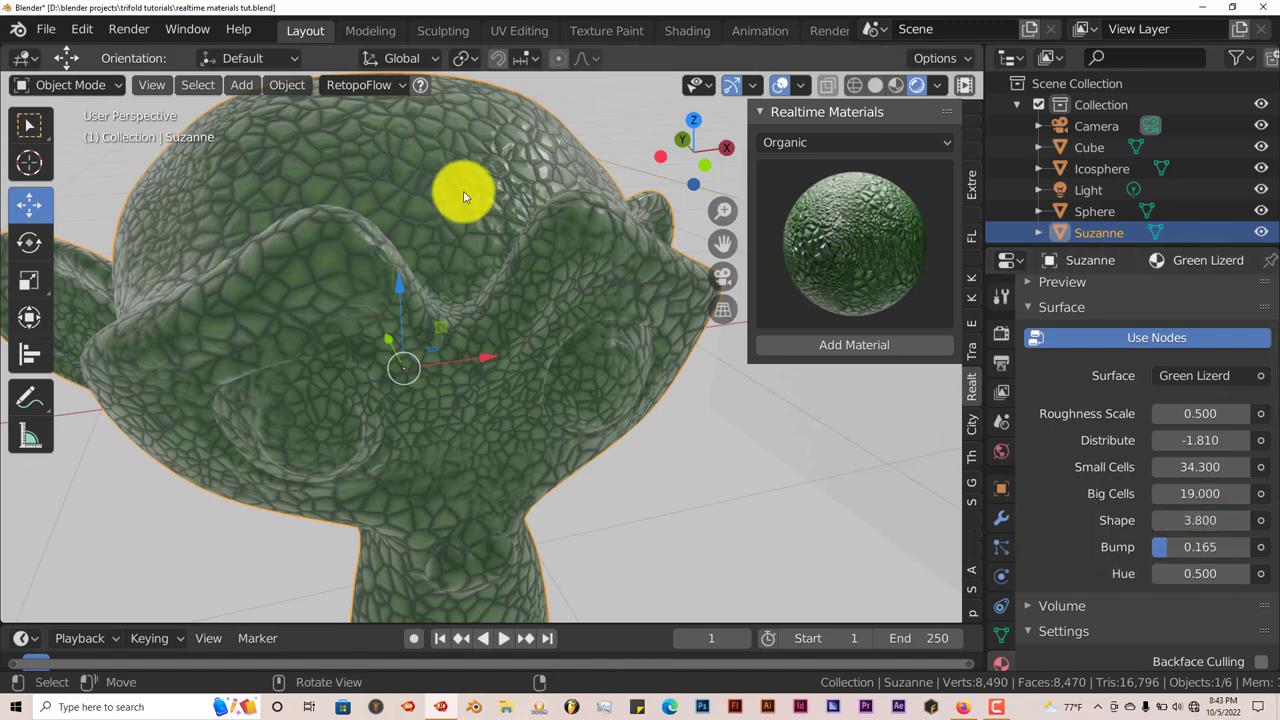
pyautogui.moveTo(1196, 520); pyautogui.dragTo(1257, 545)
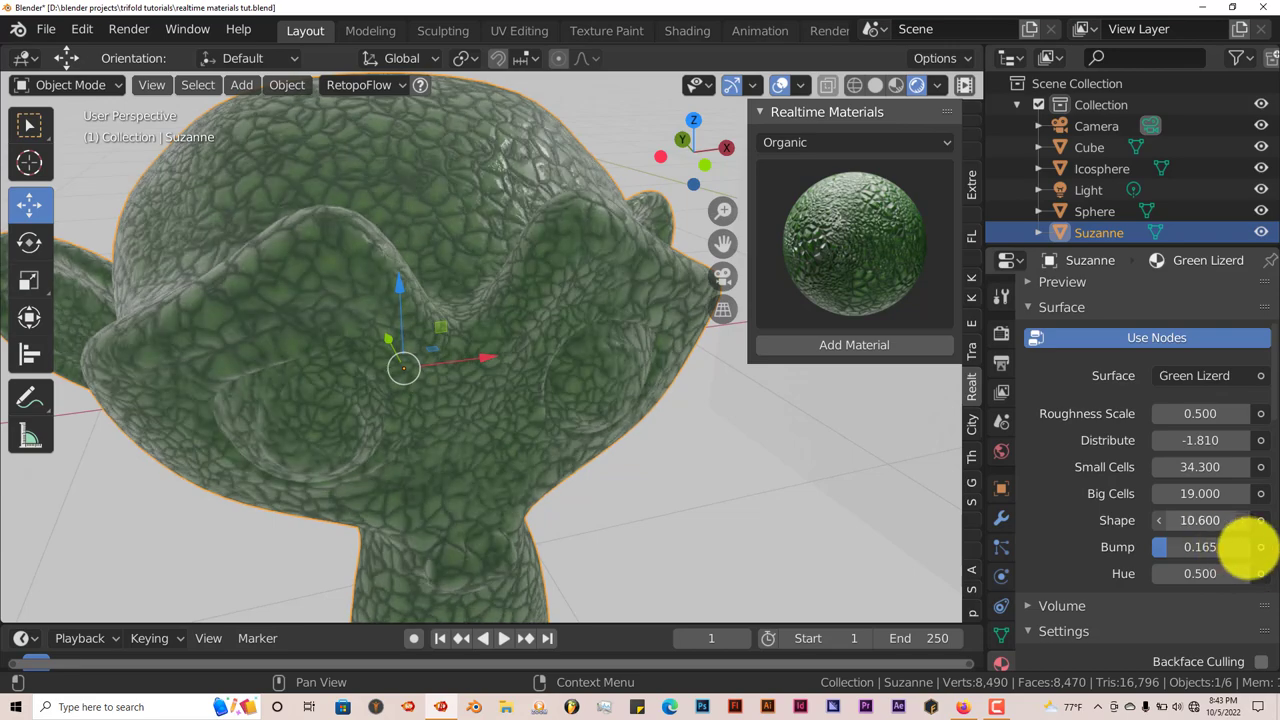
pyautogui.moveTo(1168, 553); pyautogui.dragTo(1232, 575)
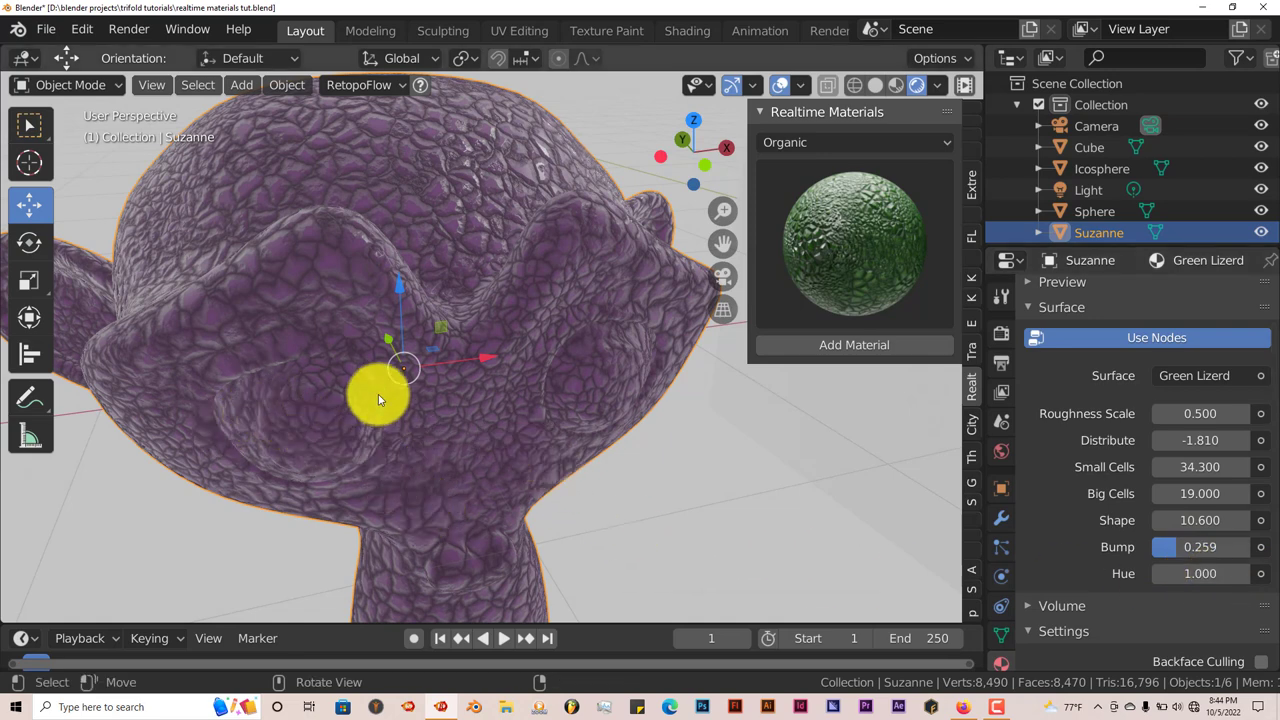
pyautogui.moveTo(477, 460); pyautogui.dragTo(379, 458, button='middle')
pyautogui.scroll(4, 379, 458)
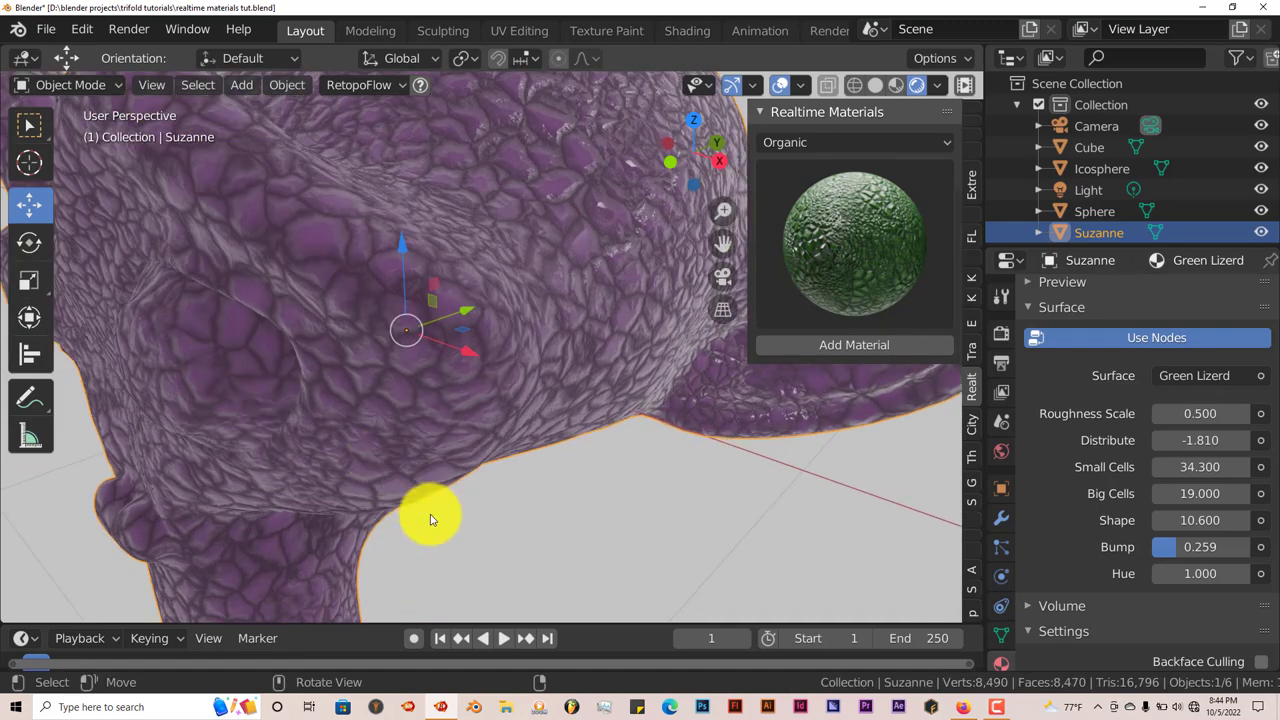
pyautogui.scroll(-1, 403, 508)
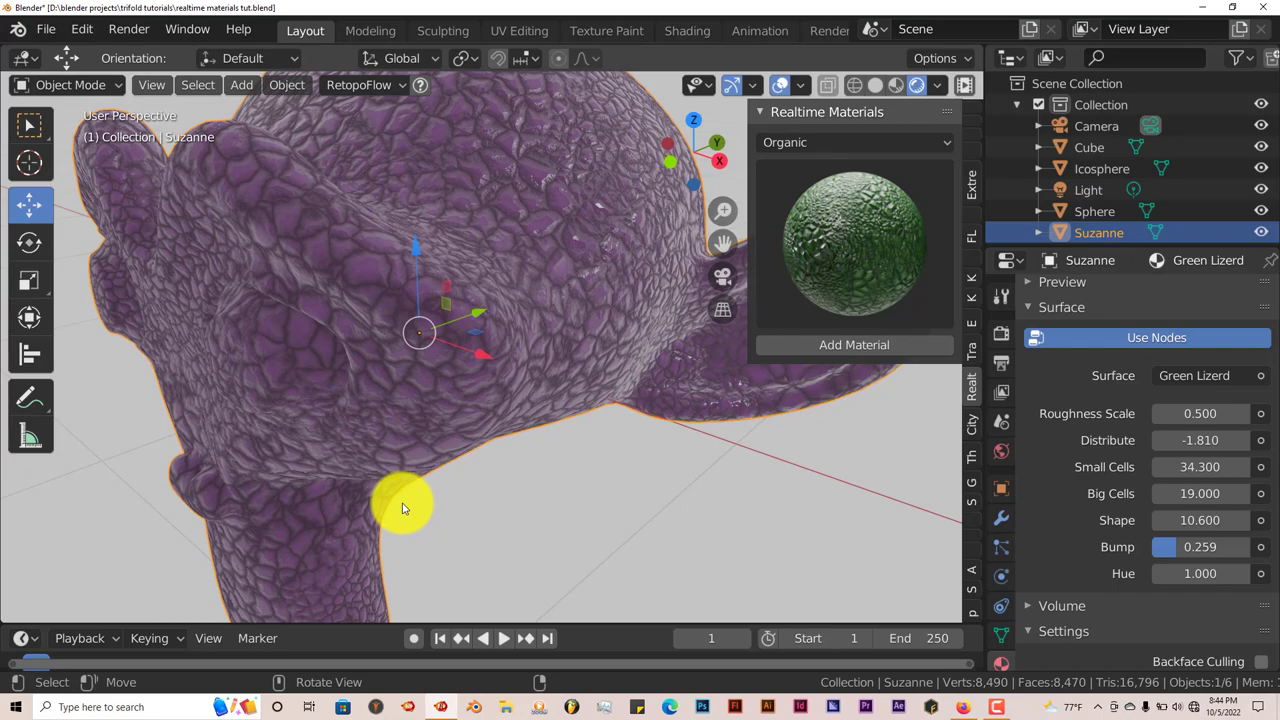
pyautogui.moveTo(403, 508); pyautogui.dragTo(413, 481, button='middle')
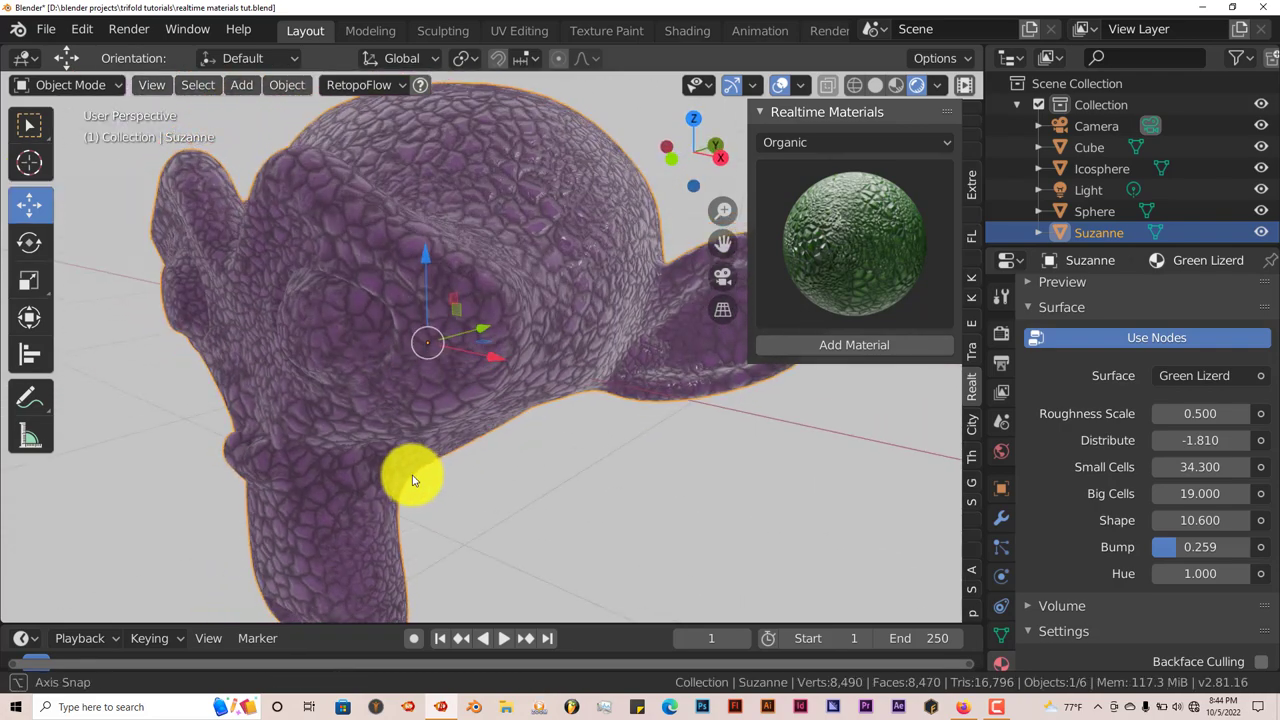
pyautogui.scroll(4, 366, 423)
pyautogui.moveTo(306, 400); pyautogui.dragTo(401, 452, button='middle')
pyautogui.scroll(-3, 351, 414)
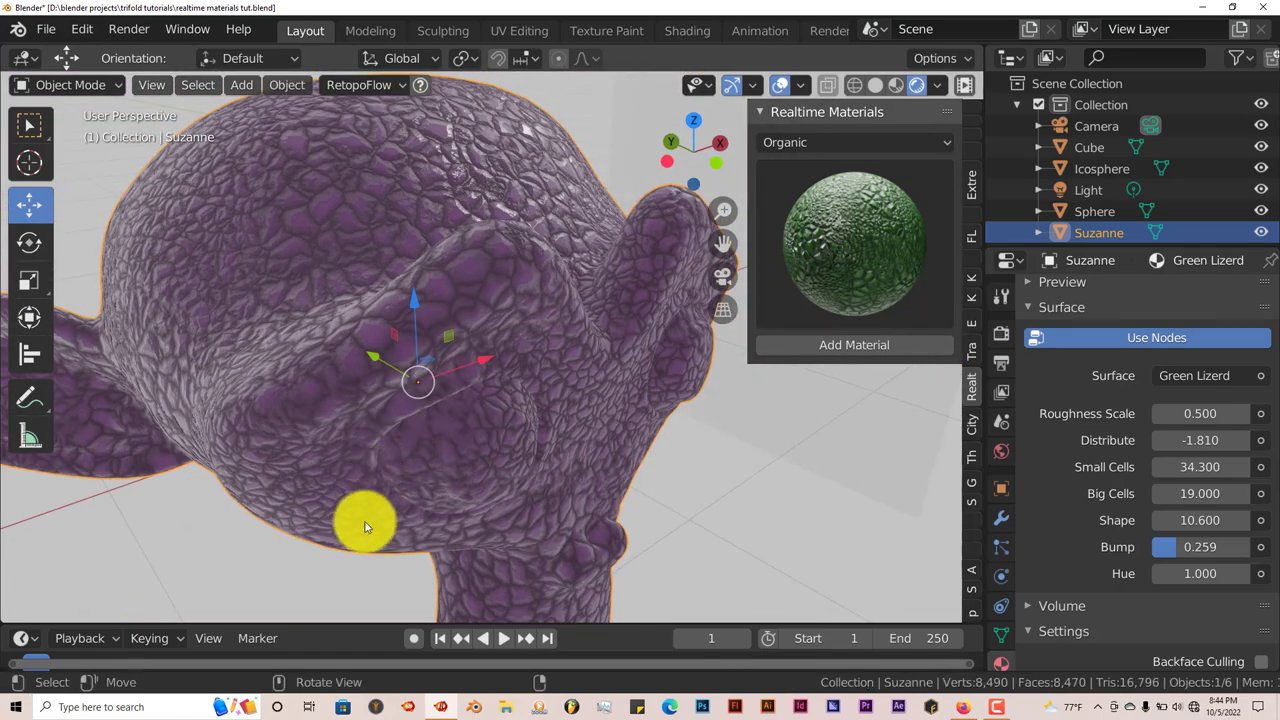
# - Switch the Realtime Materials category to Metal and apply Flat Tech Glow to Suzanne
pyautogui.click(848, 250)
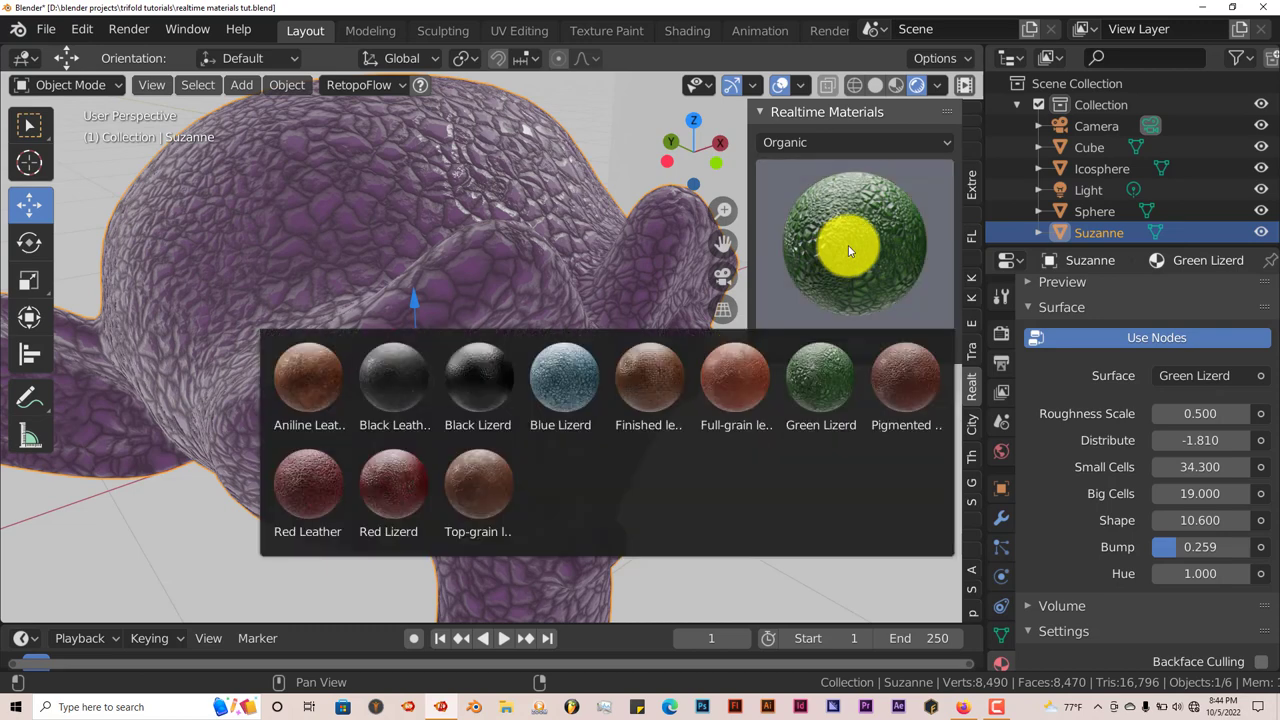
pyautogui.click(857, 148)
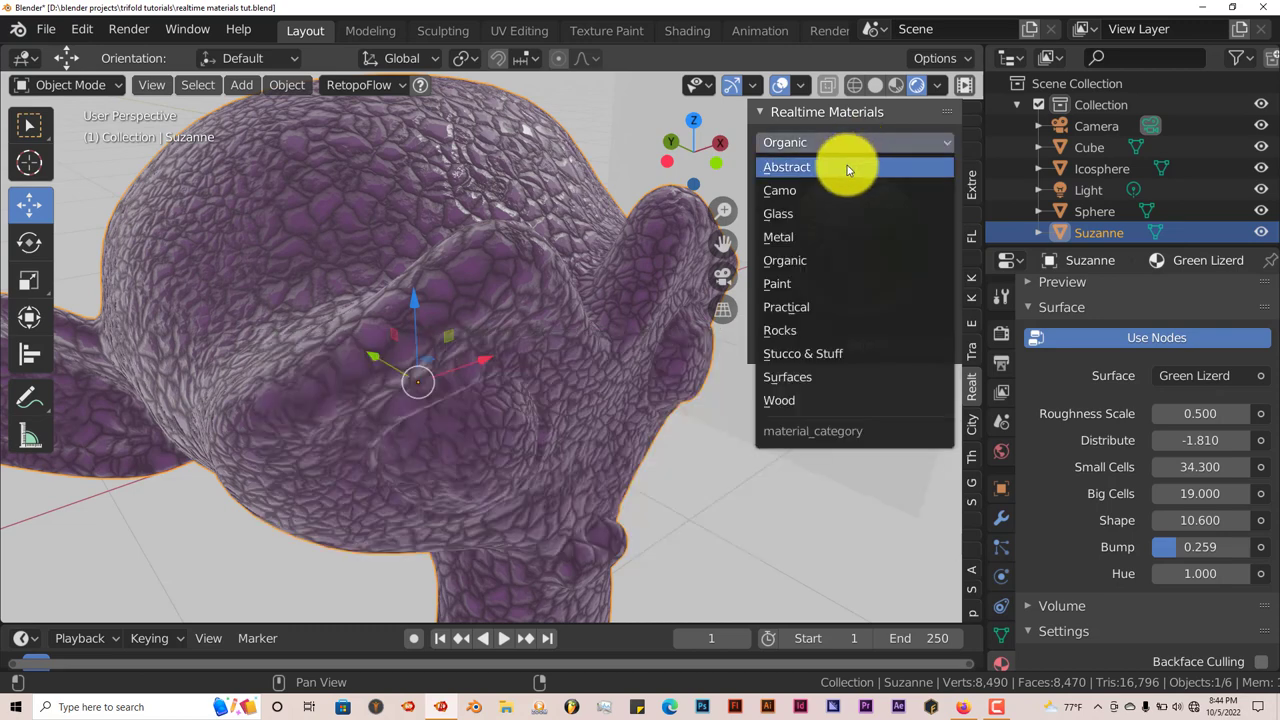
pyautogui.click(848, 166)
pyautogui.click(841, 144)
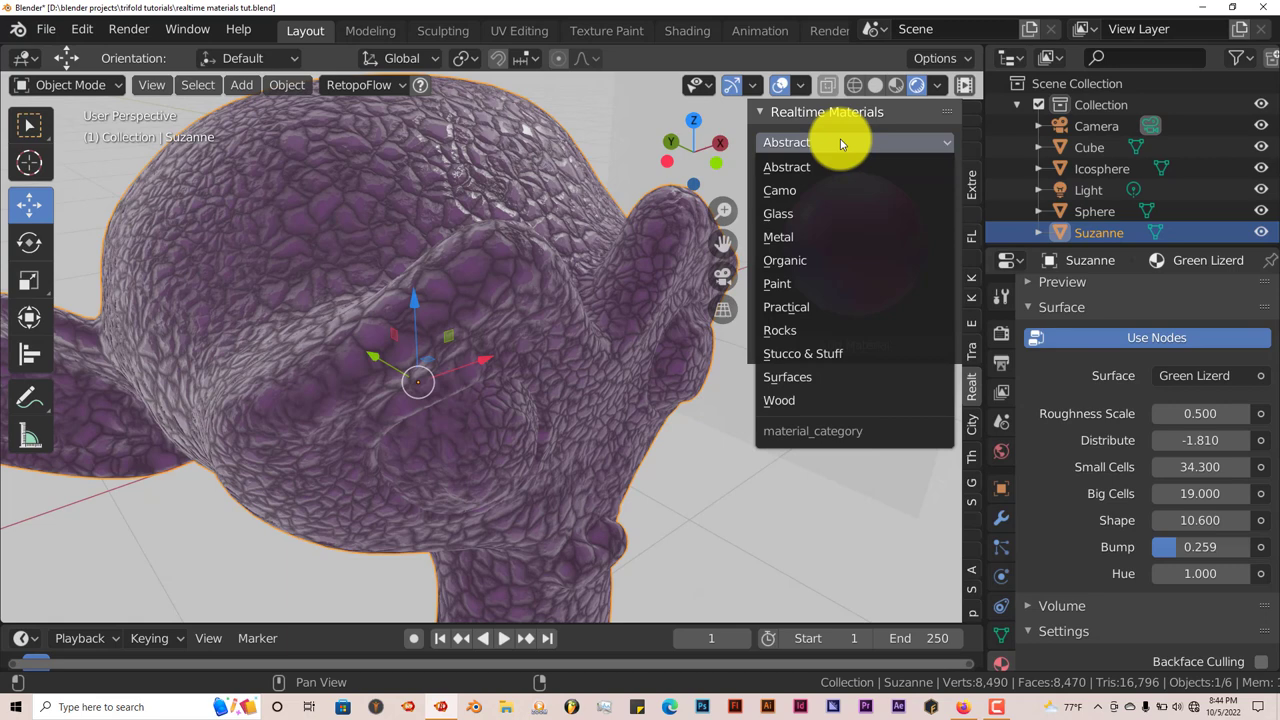
pyautogui.click(793, 240)
pyautogui.click(860, 224)
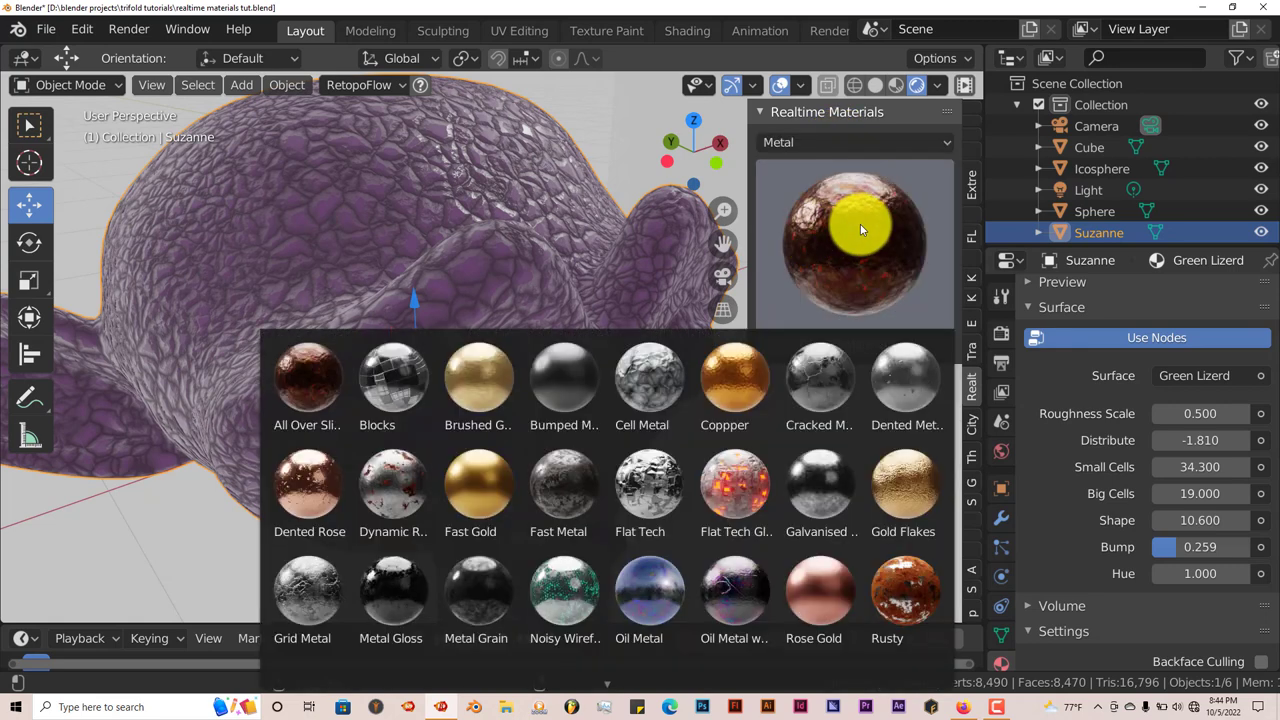
pyautogui.click(738, 490)
pyautogui.click(853, 344)
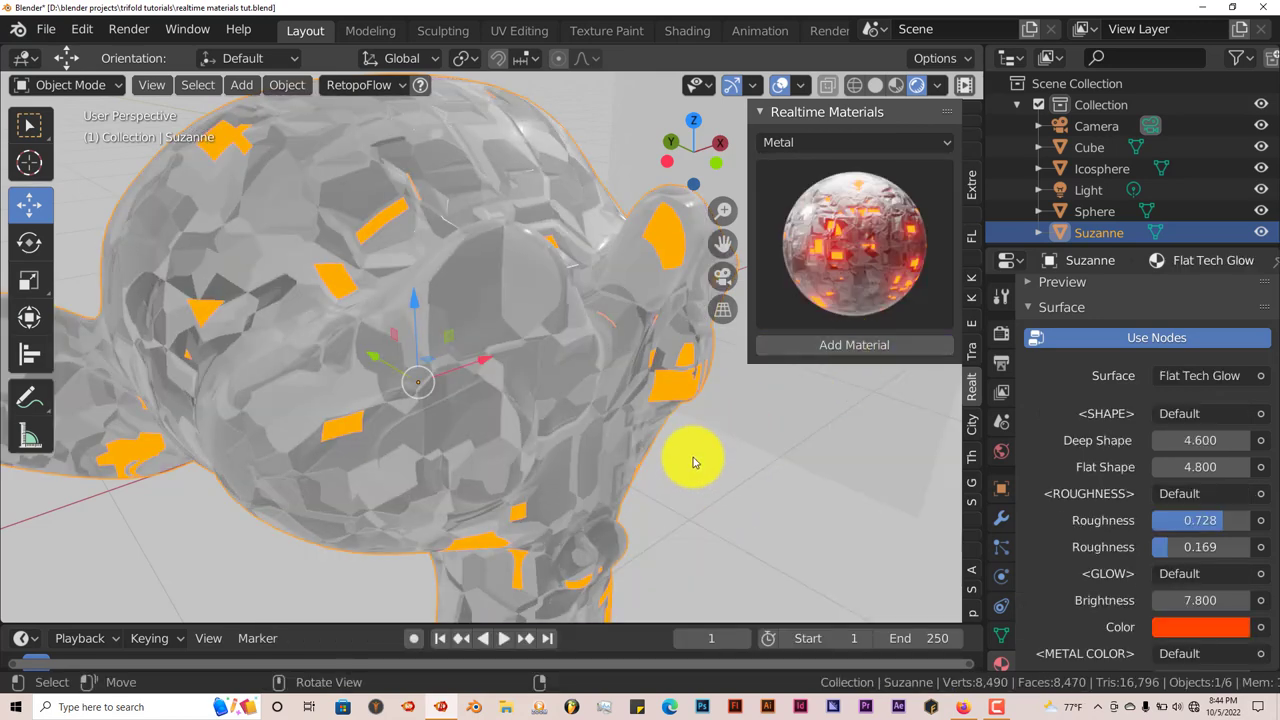
pyautogui.moveTo(623, 457); pyautogui.dragTo(531, 431, button='middle')
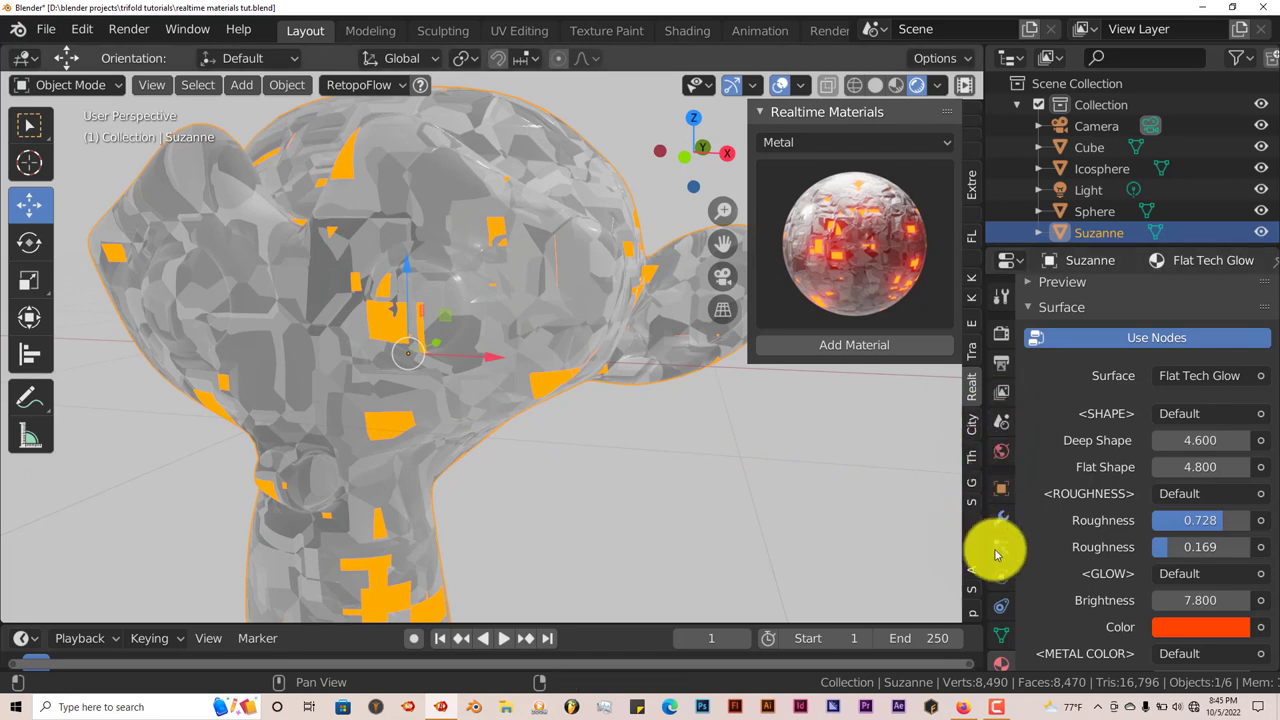
# - Set the render engine to Cycles with GPU Compute, then orbit Suzanne to face front
pyautogui.click(1000, 331)
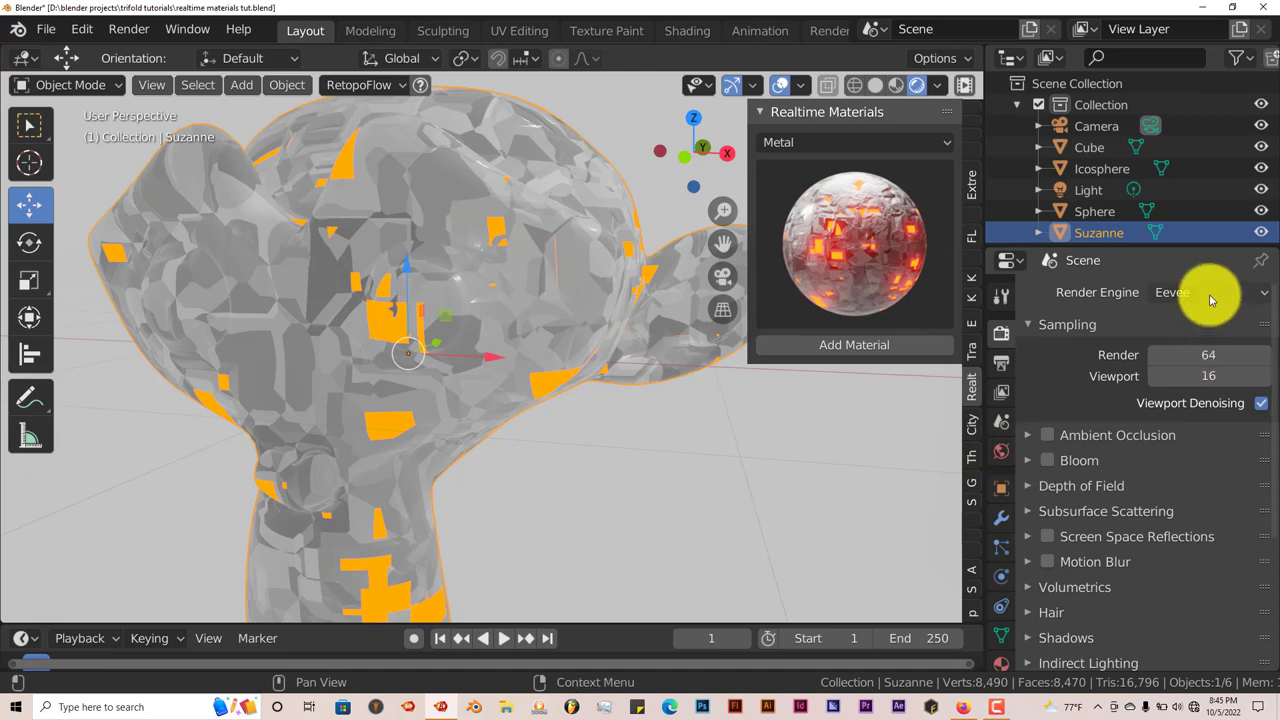
pyautogui.click(1210, 294)
pyautogui.click(1194, 362)
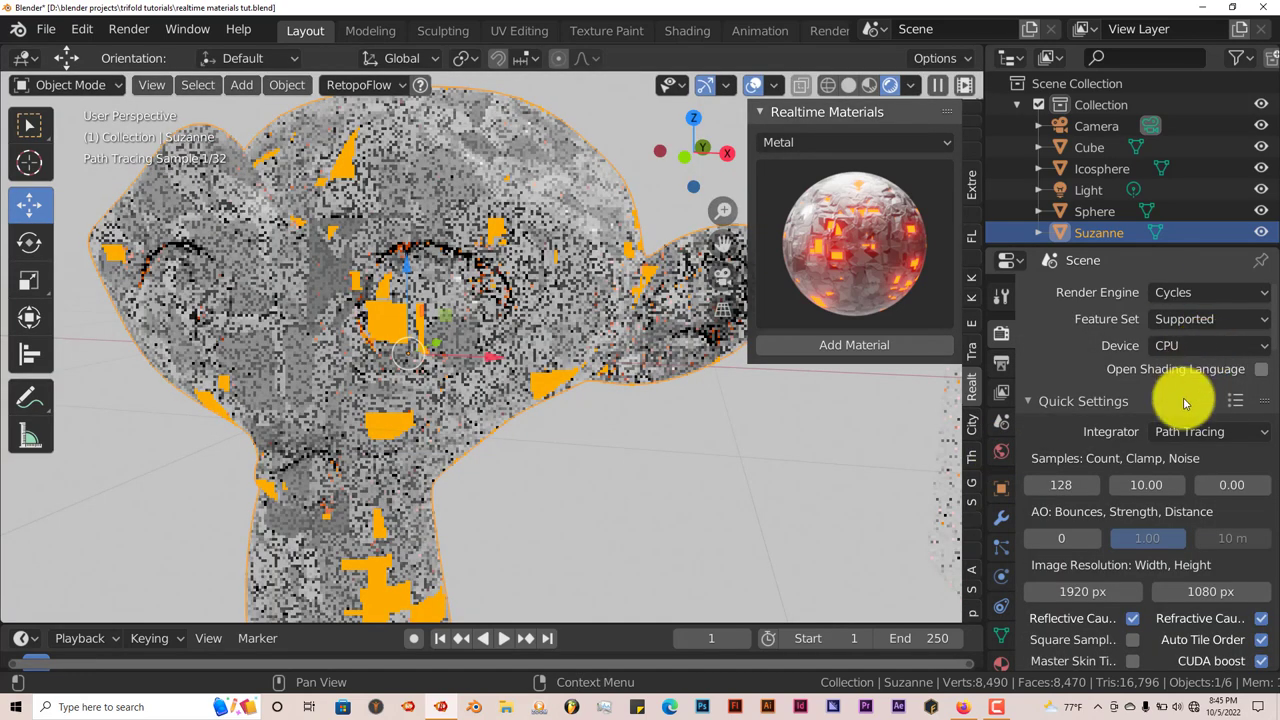
pyautogui.click(1210, 345)
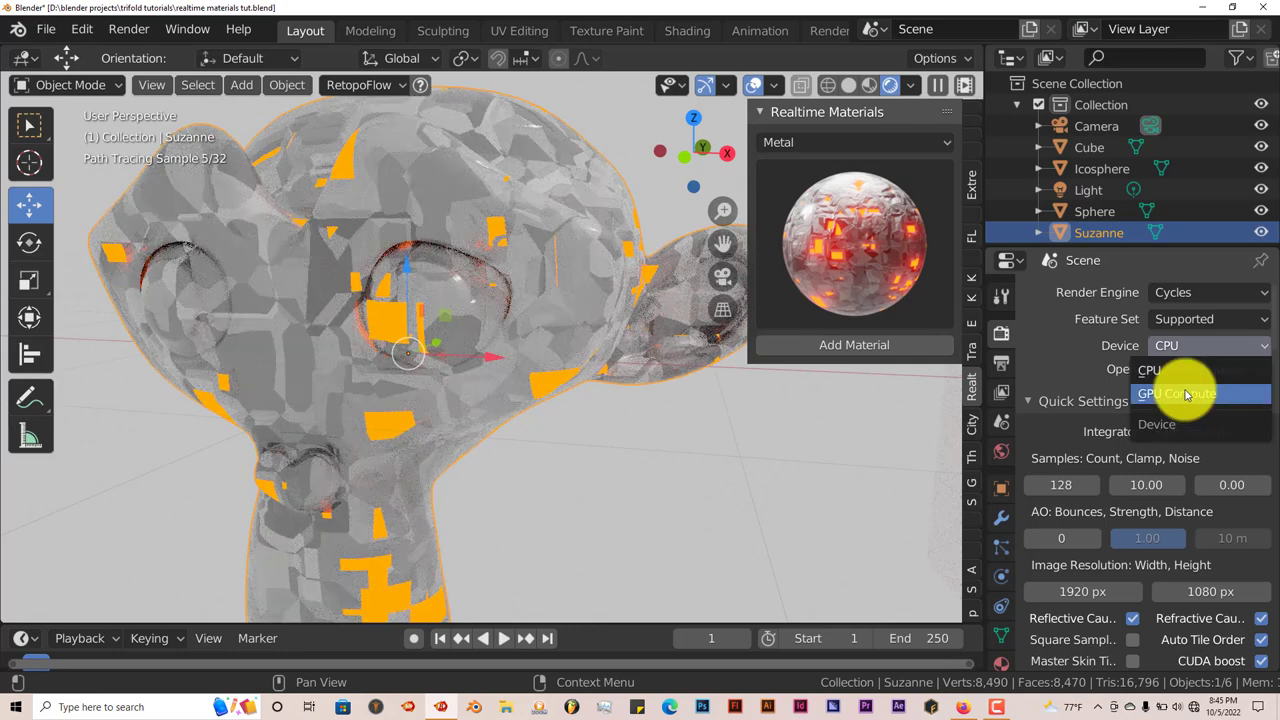
pyautogui.click(1185, 394)
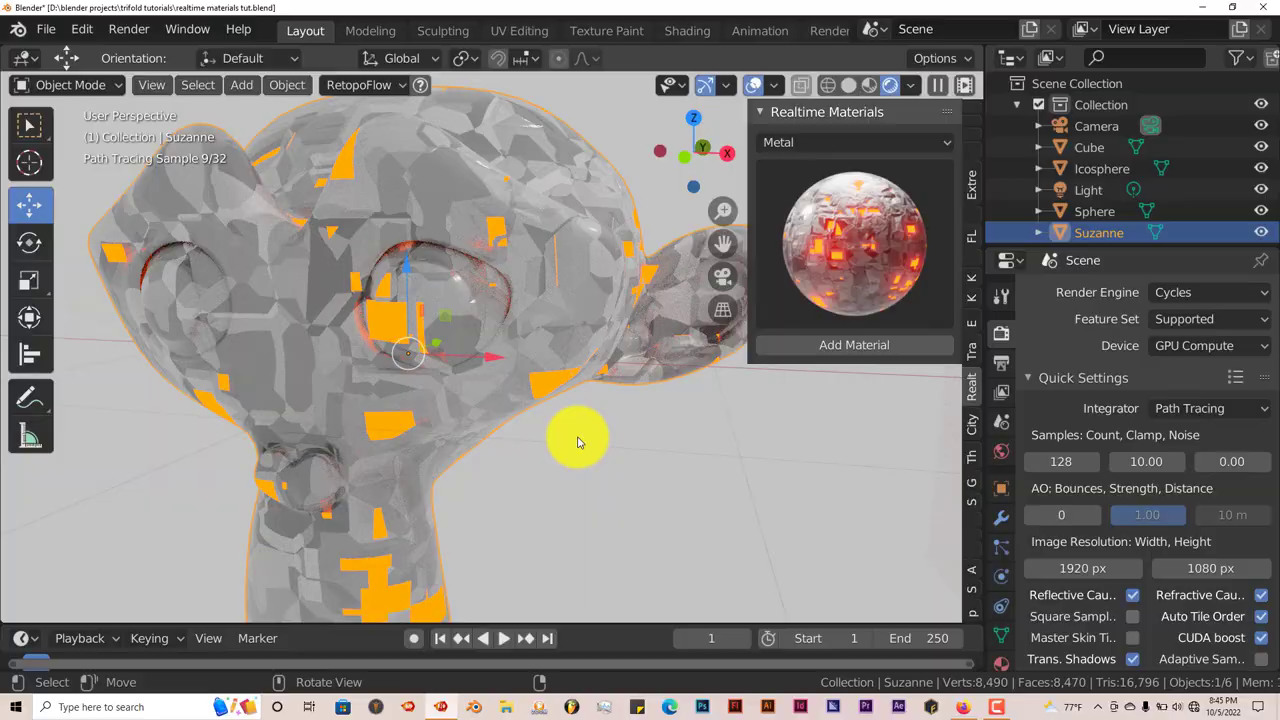
pyautogui.moveTo(577, 442)
pyautogui.mouseDown(button='middle')
pyautogui.moveTo(648, 445)
pyautogui.moveTo(620, 451)
pyautogui.mouseUp(button='middle')
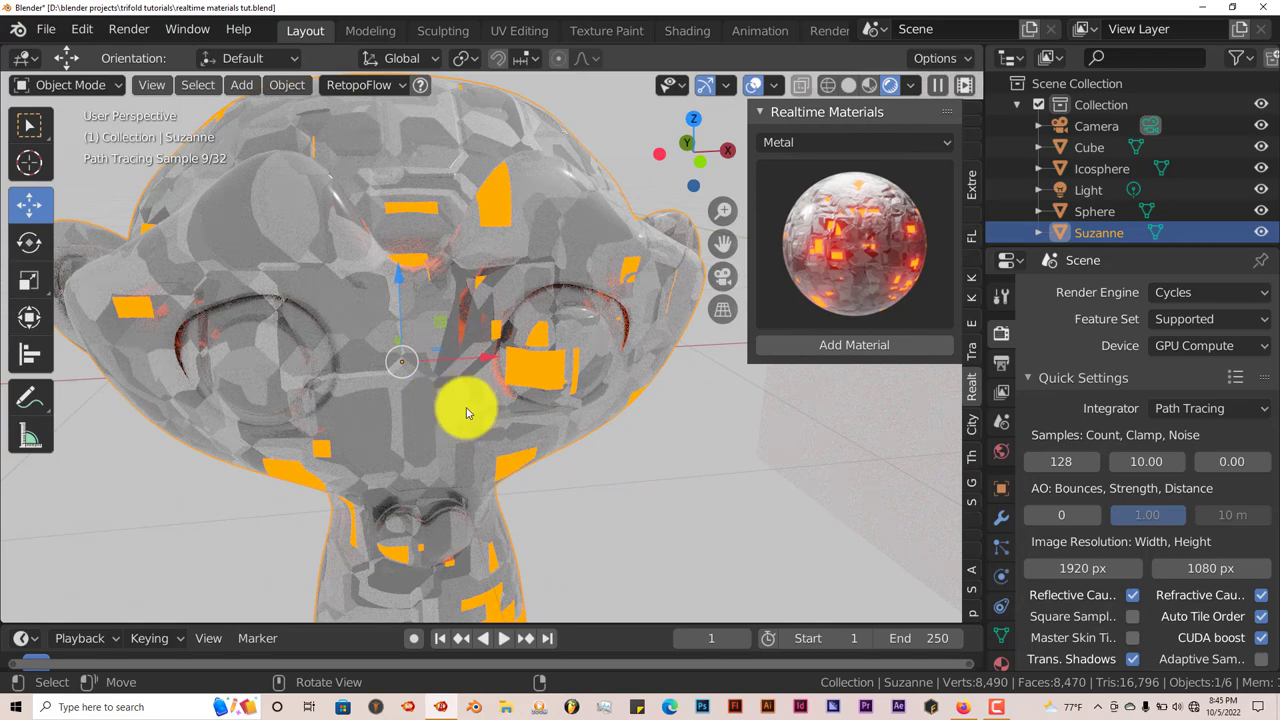
pyautogui.moveTo(466, 412); pyautogui.dragTo(449, 409, button='middle')
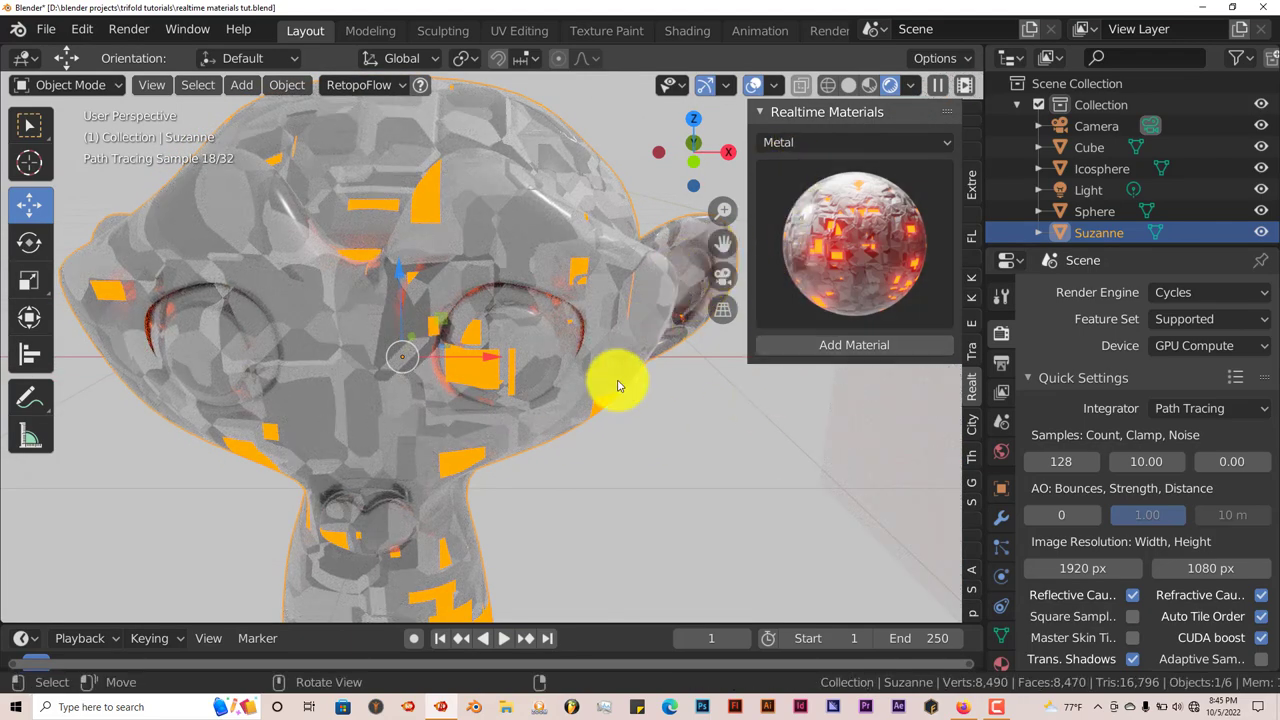
# - From front view, select the Cube and apply the Rusty metal material
pyautogui.press('KP_1')
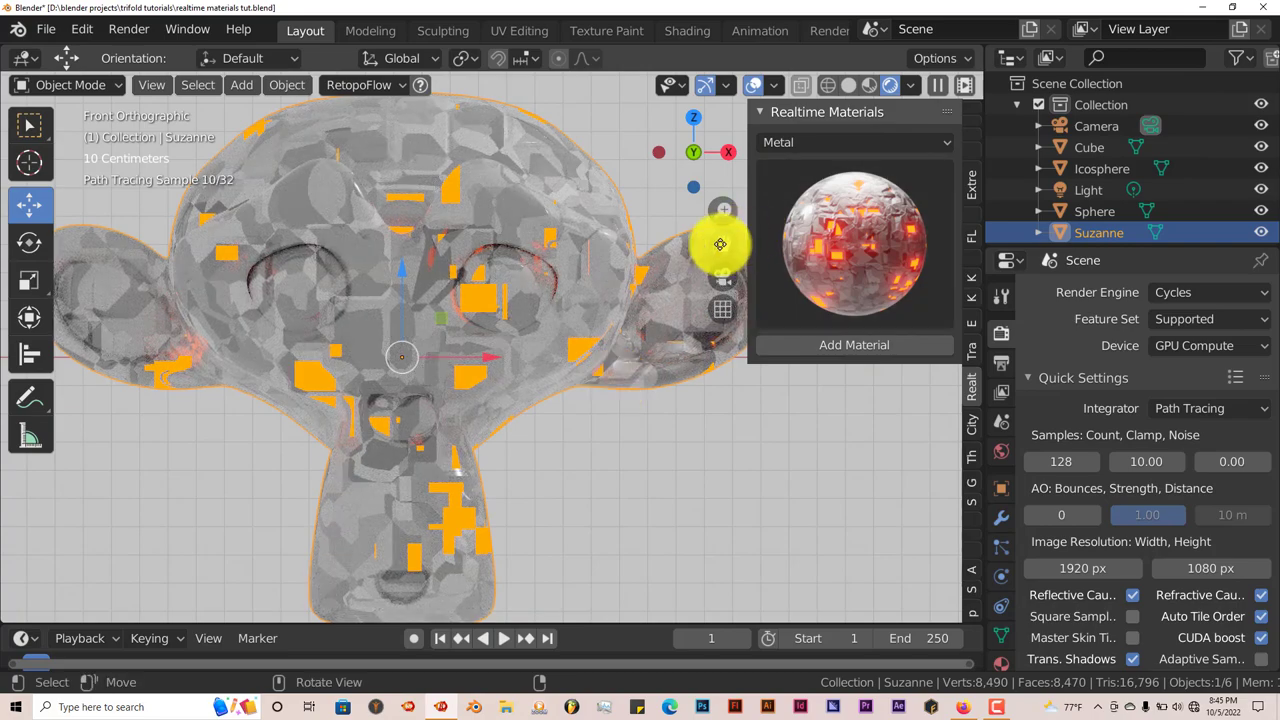
pyautogui.moveTo(720, 244)
pyautogui.mouseDown()
pyautogui.moveTo(309, 251)
pyautogui.moveTo(114, 229)
pyautogui.moveTo(967, 237)
pyautogui.moveTo(857, 243)
pyautogui.mouseUp()
pyautogui.click(547, 297)
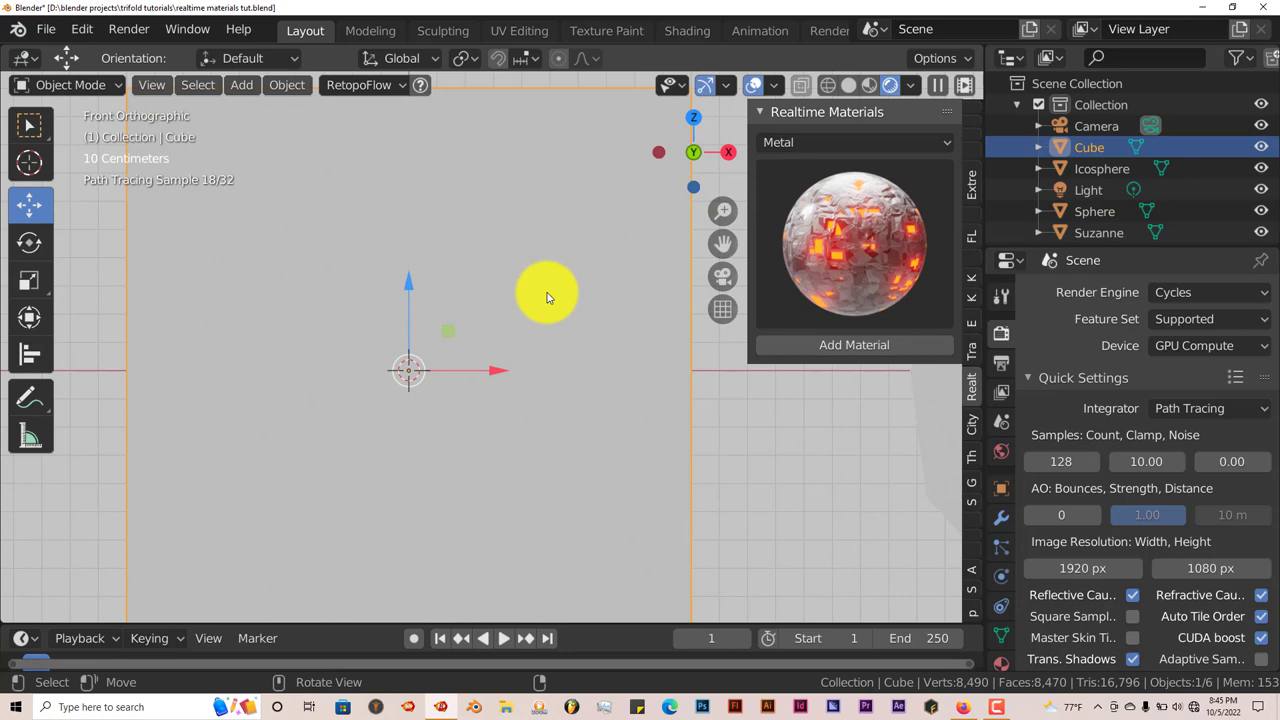
pyautogui.click(857, 255)
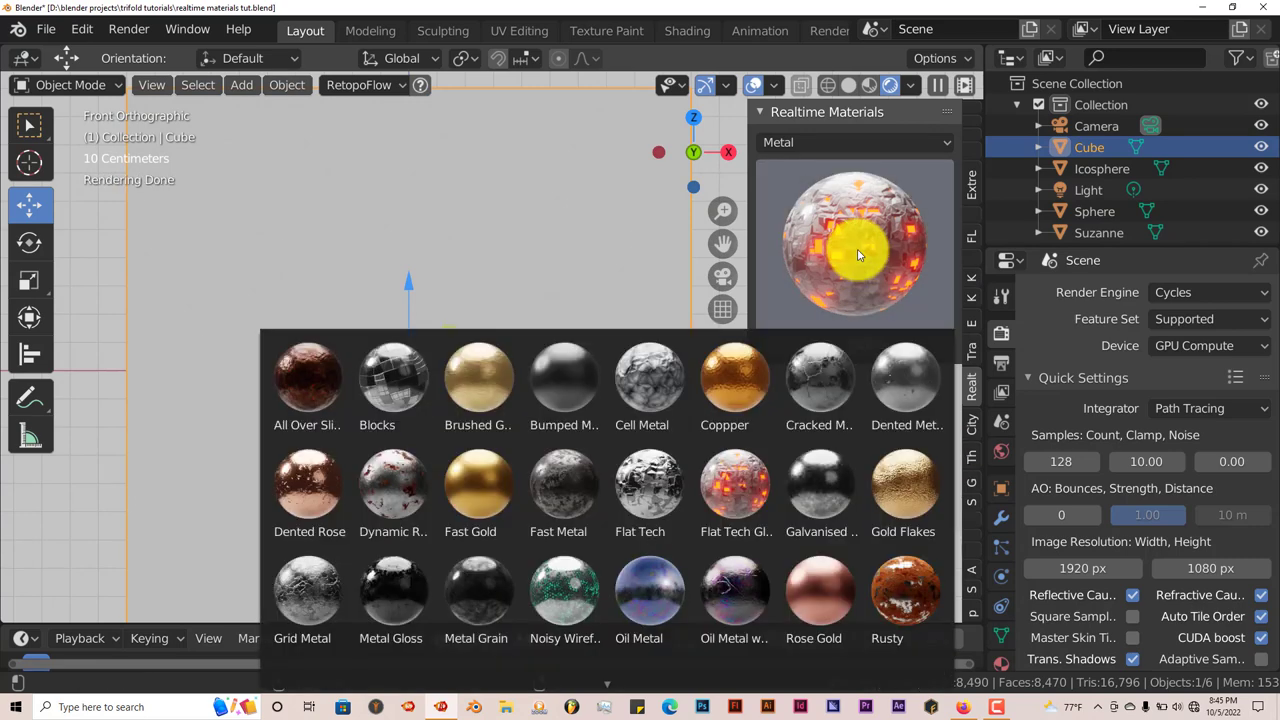
pyautogui.click(900, 588)
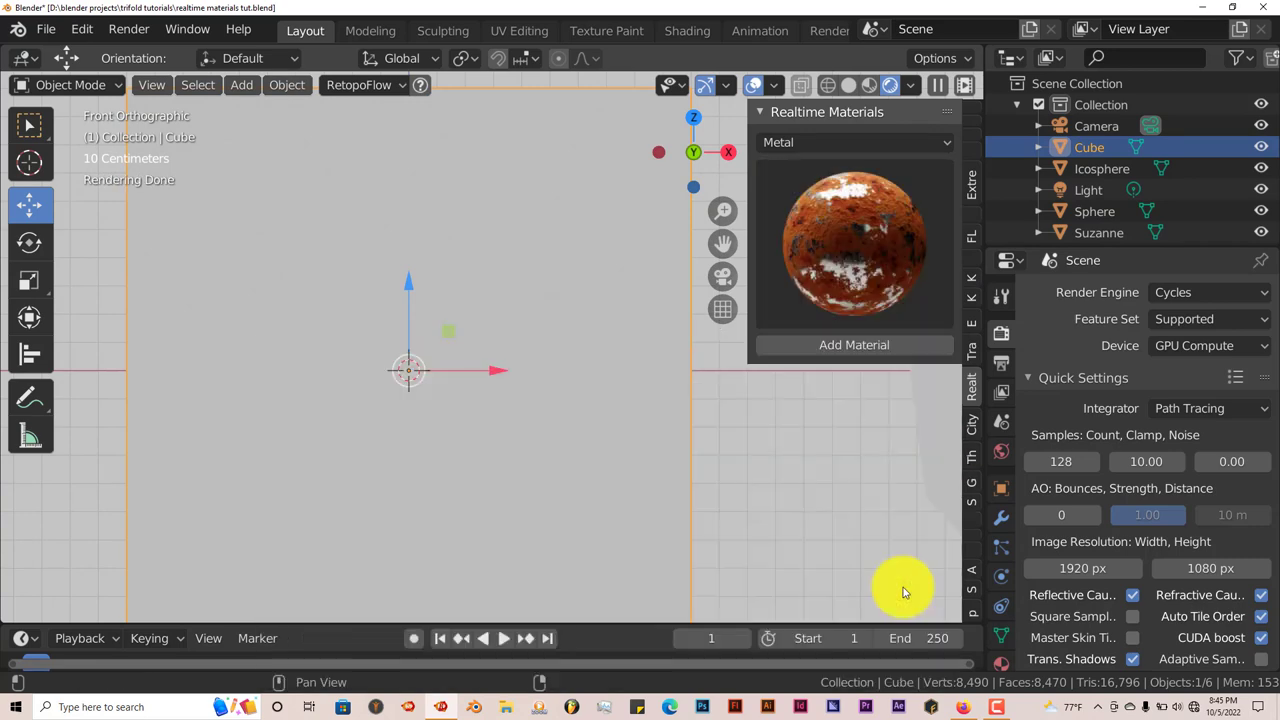
pyautogui.click(849, 345)
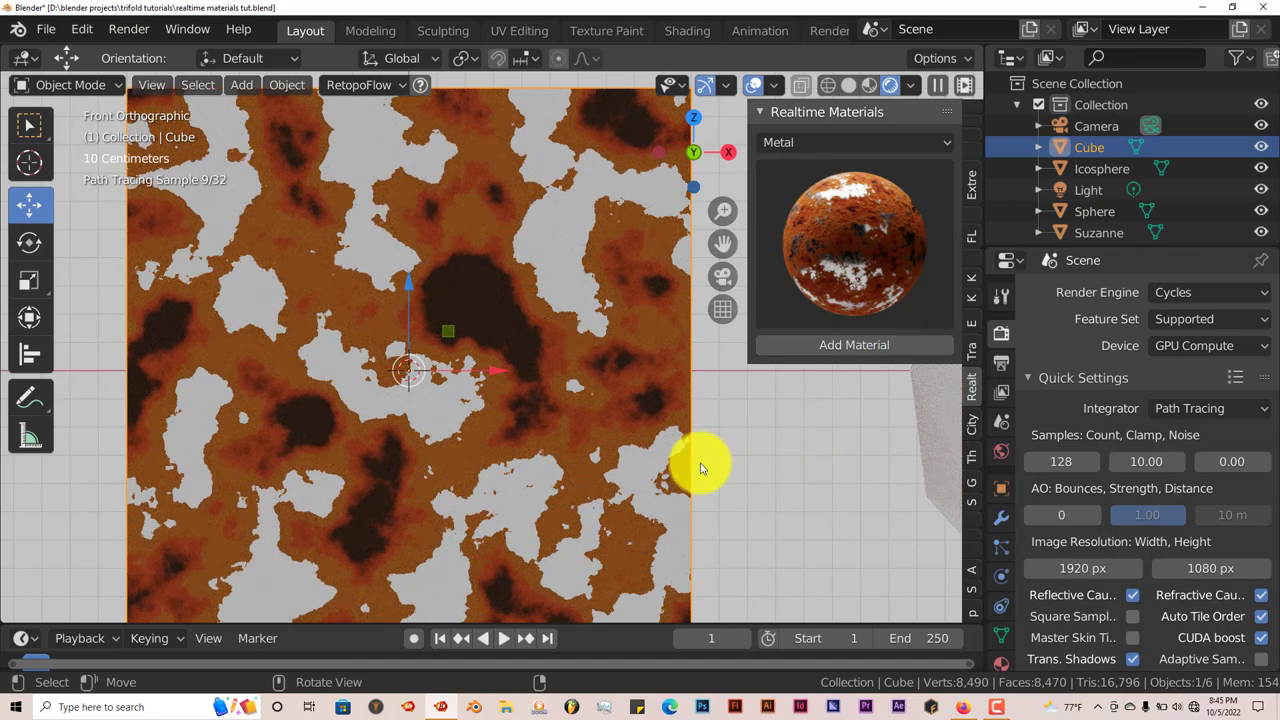
pyautogui.moveTo(697, 462); pyautogui.dragTo(700, 506, button='middle')
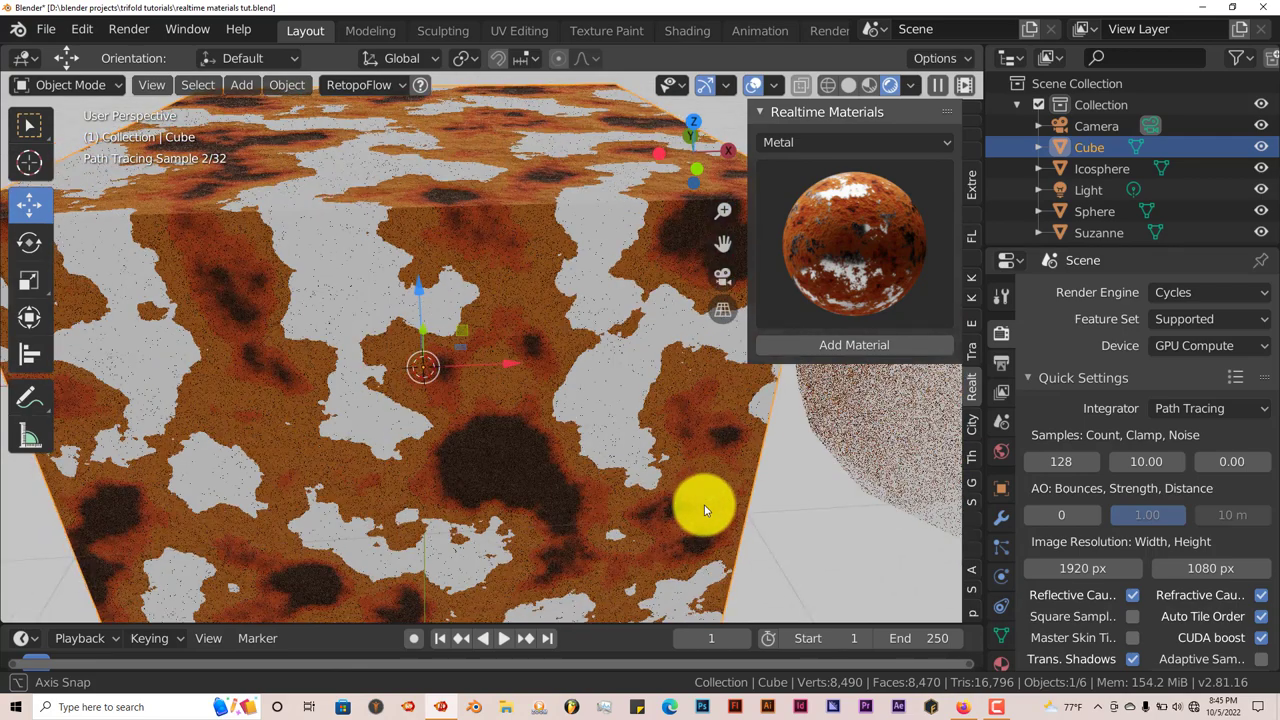
# - Set the render engine back to Eevee and orbit around the rusty cube
pyautogui.click(1183, 294)
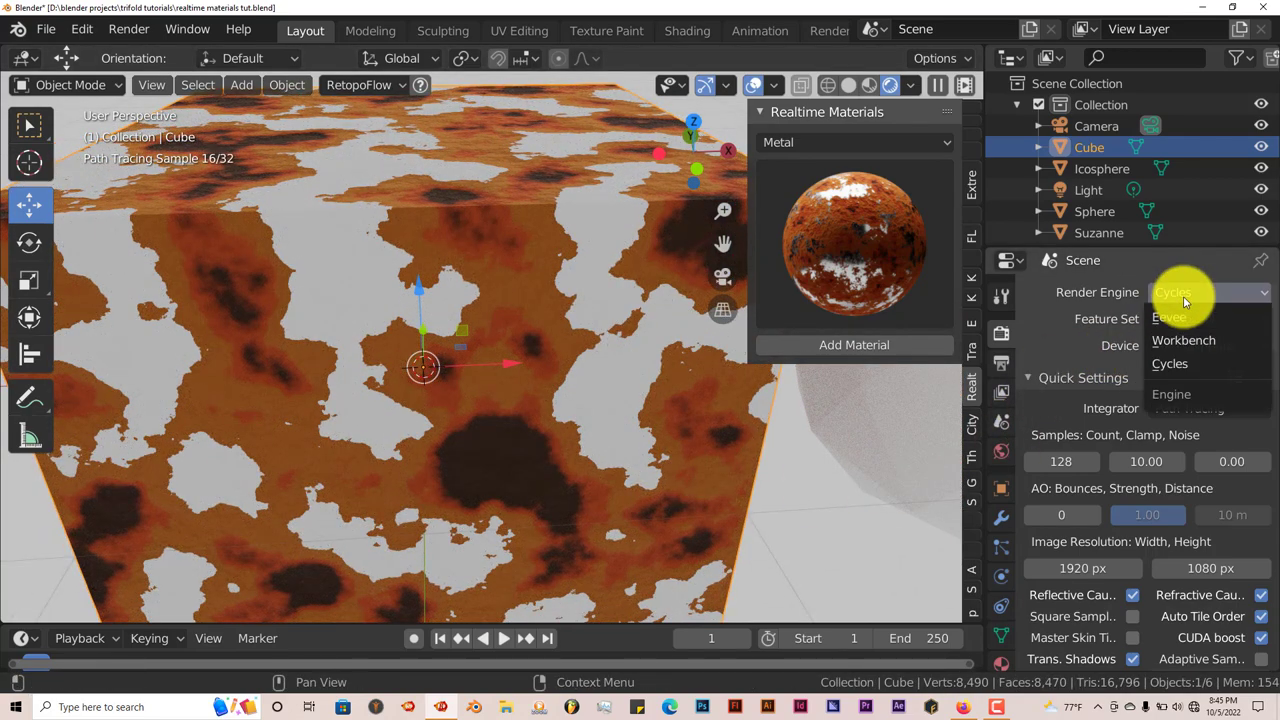
pyautogui.click(1180, 318)
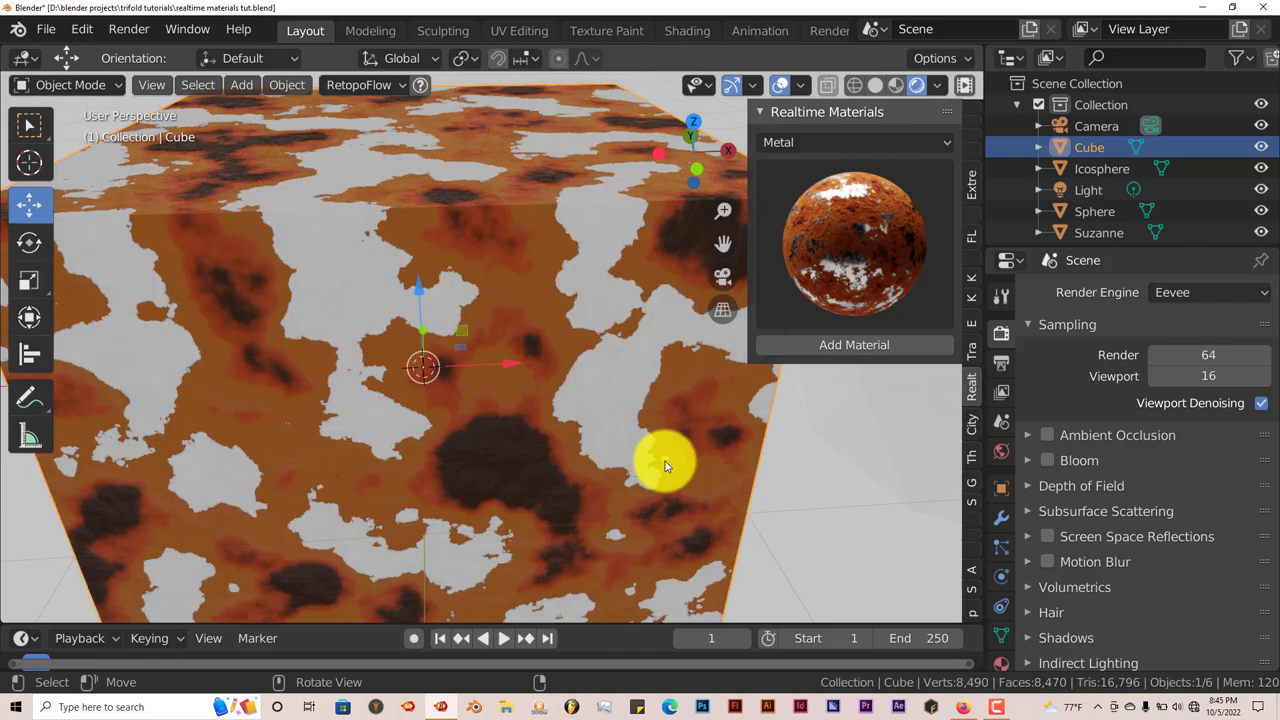
pyautogui.moveTo(665, 461); pyautogui.dragTo(462, 369, button='middle')
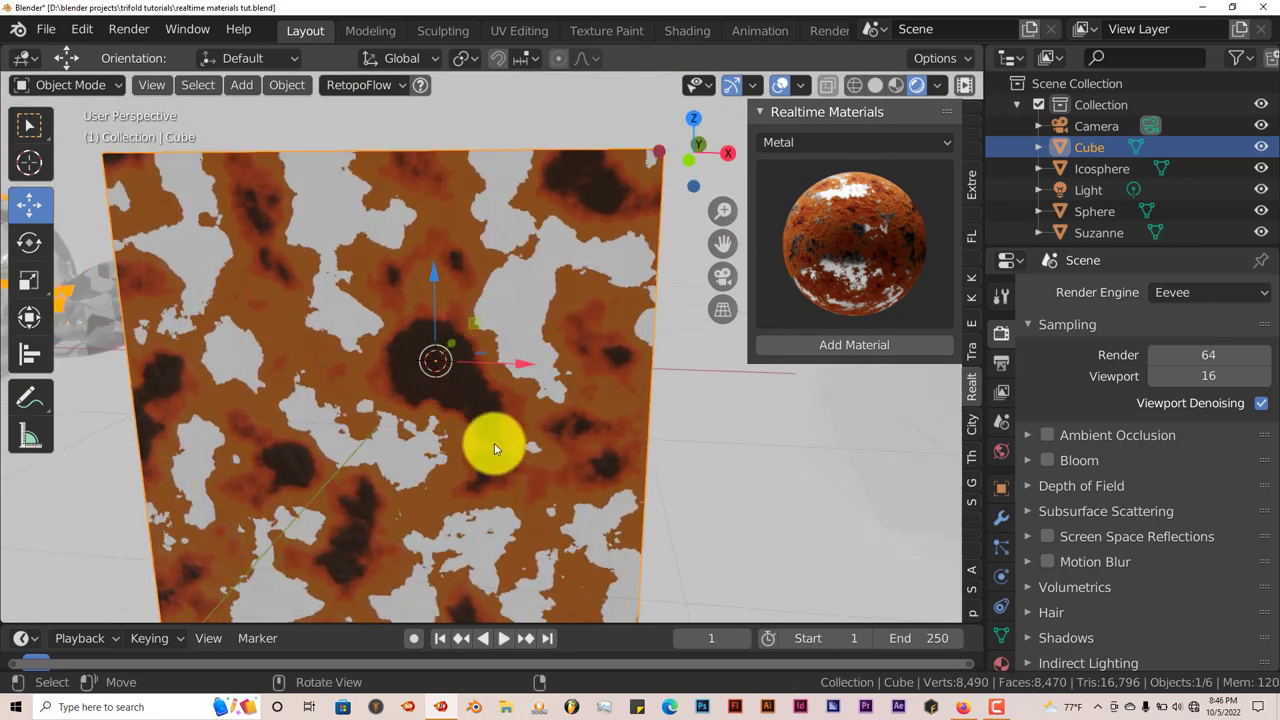
pyautogui.moveTo(494, 443); pyautogui.dragTo(492, 457, button='middle')
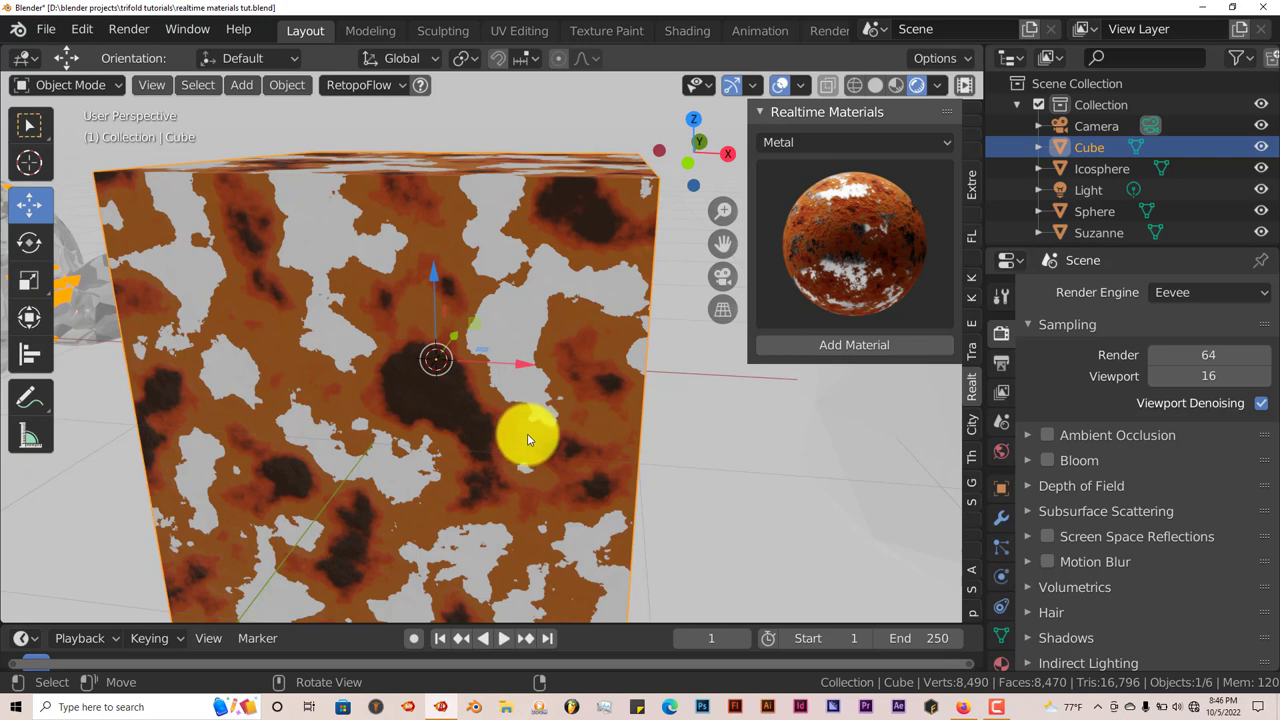
pyautogui.moveTo(529, 433); pyautogui.dragTo(482, 411, button='middle')
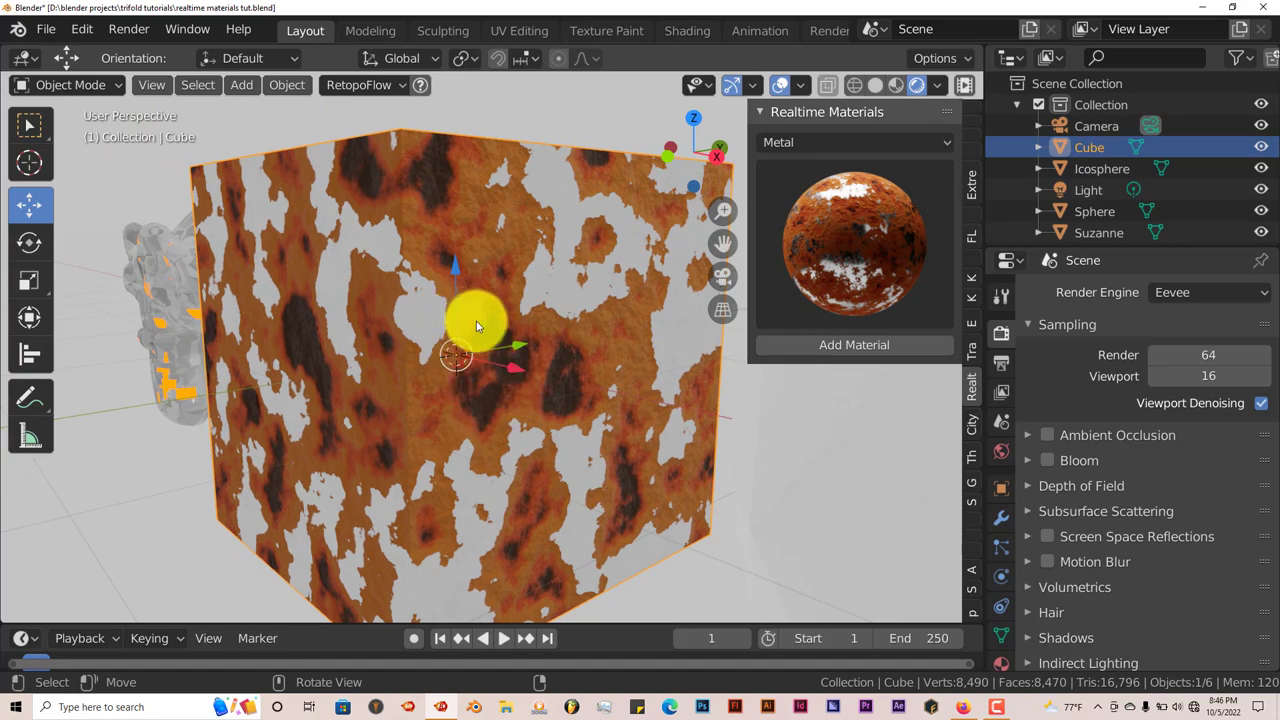
# - Orbit around the rusty cube, pan it left, and orbit until the white icosphere is in view
pyautogui.moveTo(471, 323); pyautogui.dragTo(473, 351, button='middle')
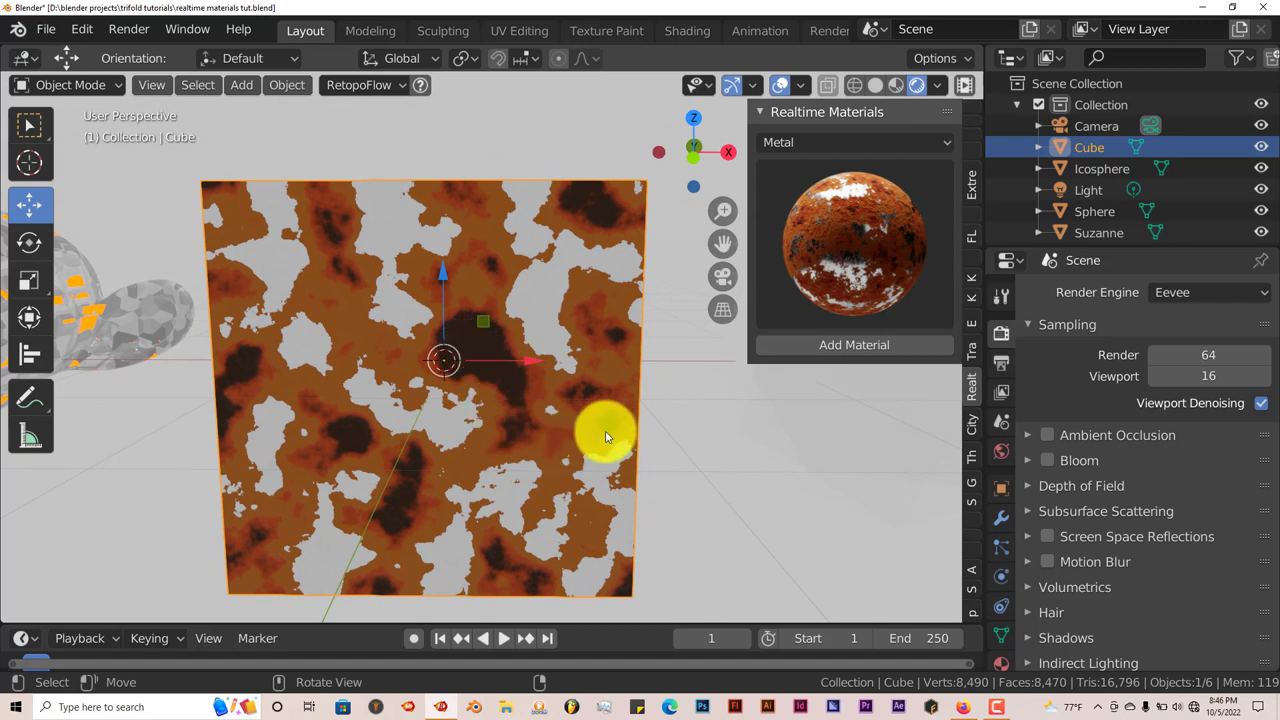
pyautogui.moveTo(722, 243); pyautogui.dragTo(621, 237)
pyautogui.moveTo(621, 237); pyautogui.dragTo(580, 337, button='middle')
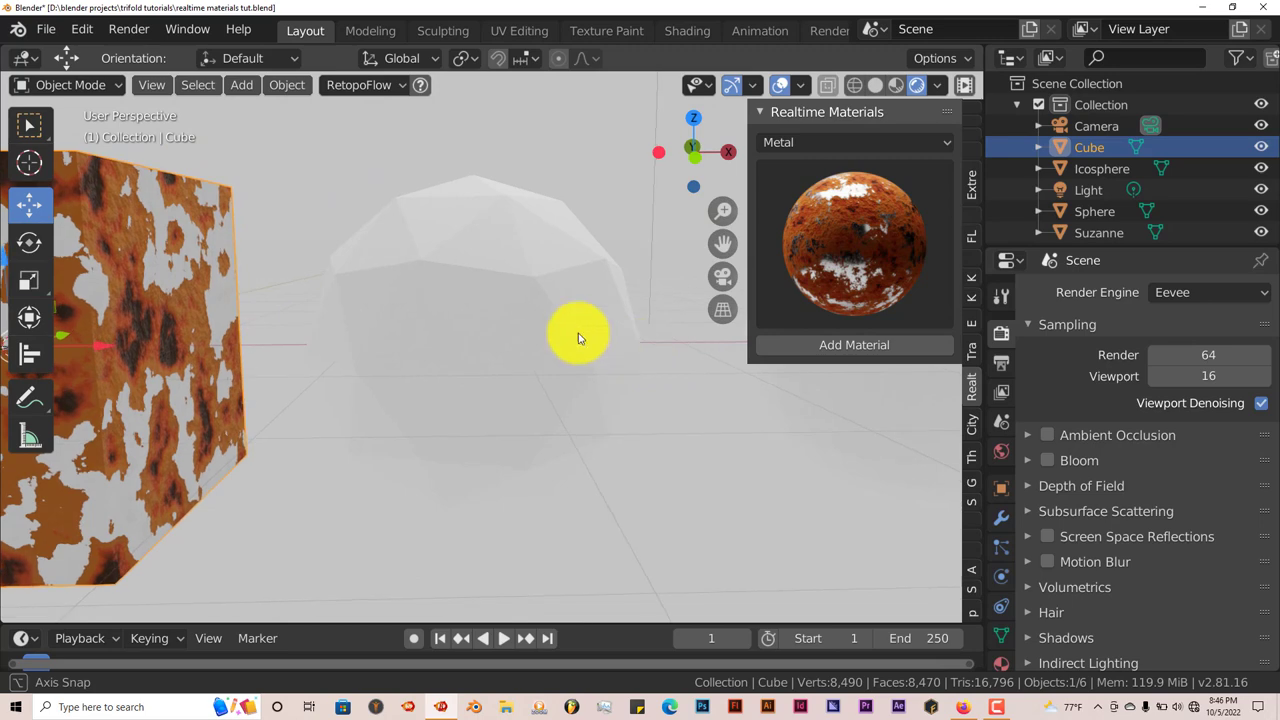
# - Switch the Realtime Materials category from Metal to Paint and apply it to the Icosphere
pyautogui.click(550, 316)
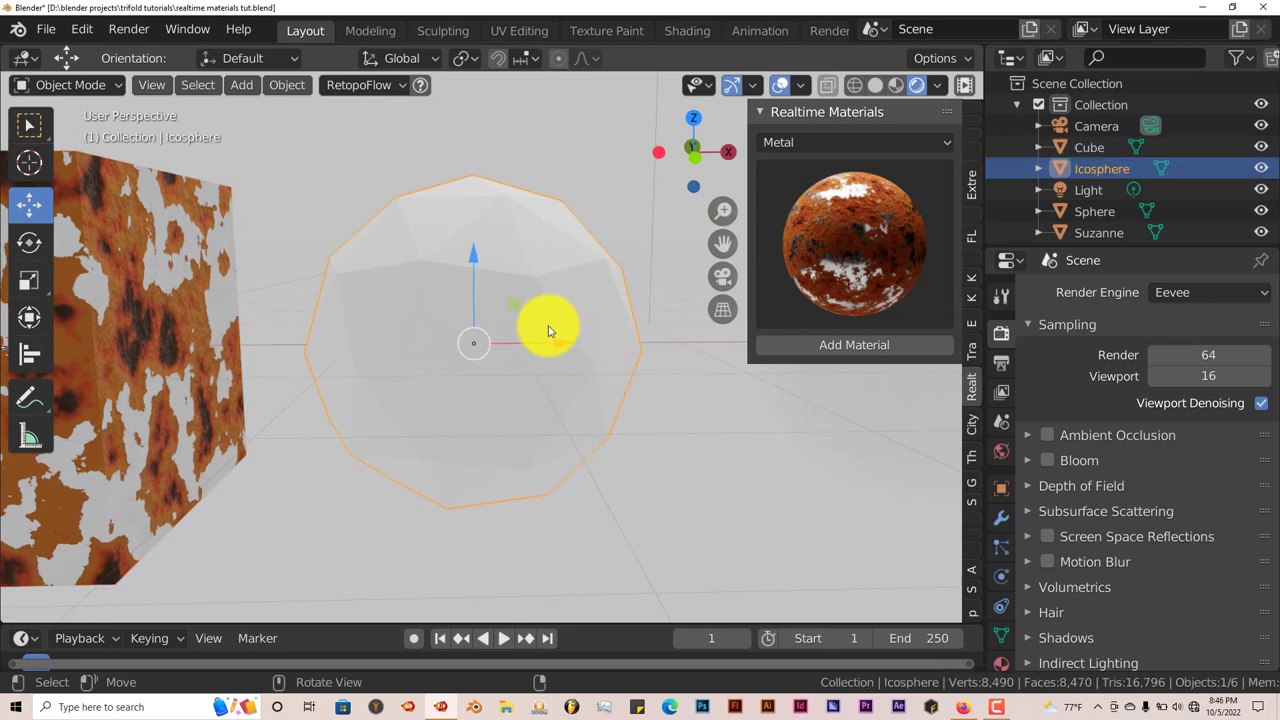
pyautogui.click(838, 254)
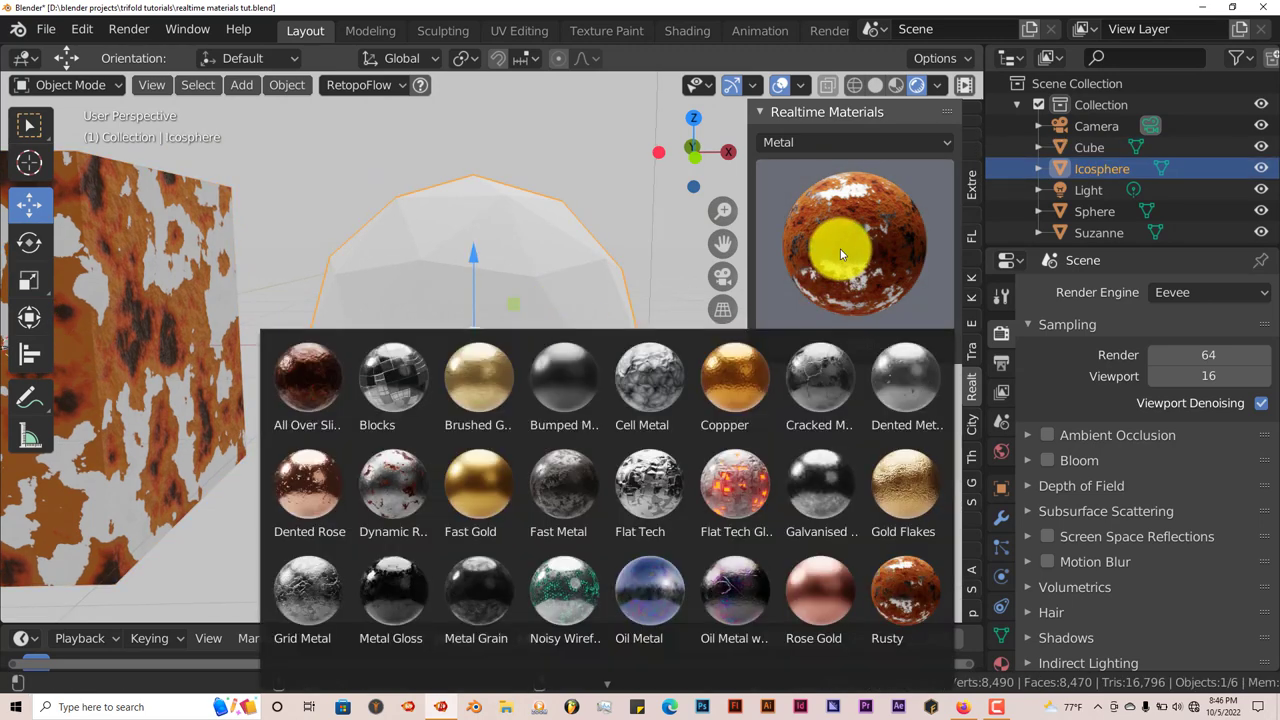
pyautogui.click(840, 142)
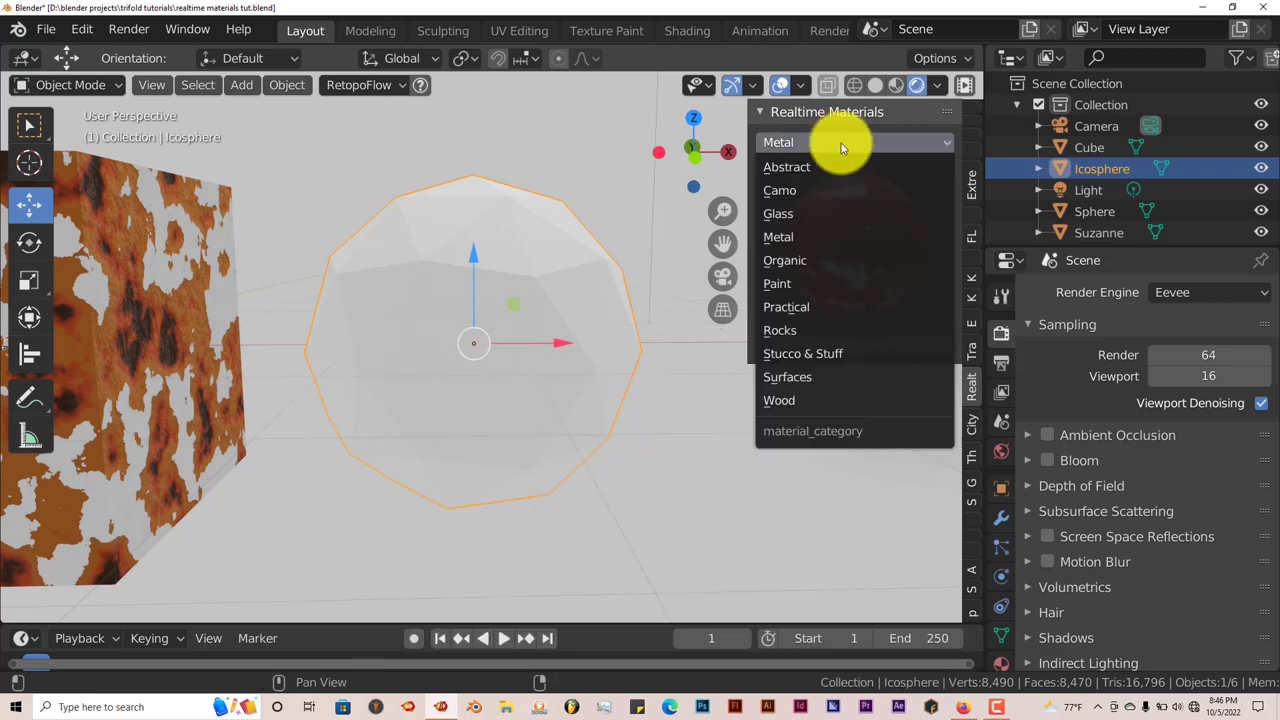
pyautogui.click(811, 283)
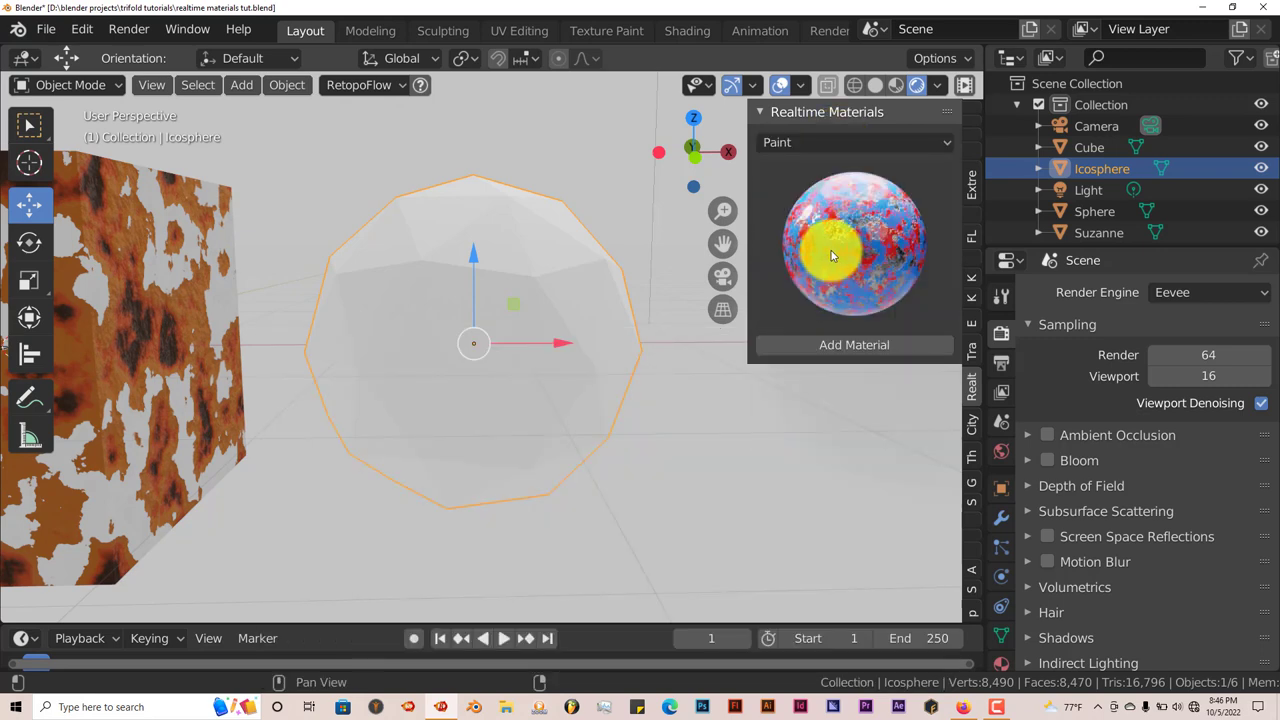
pyautogui.click(871, 347)
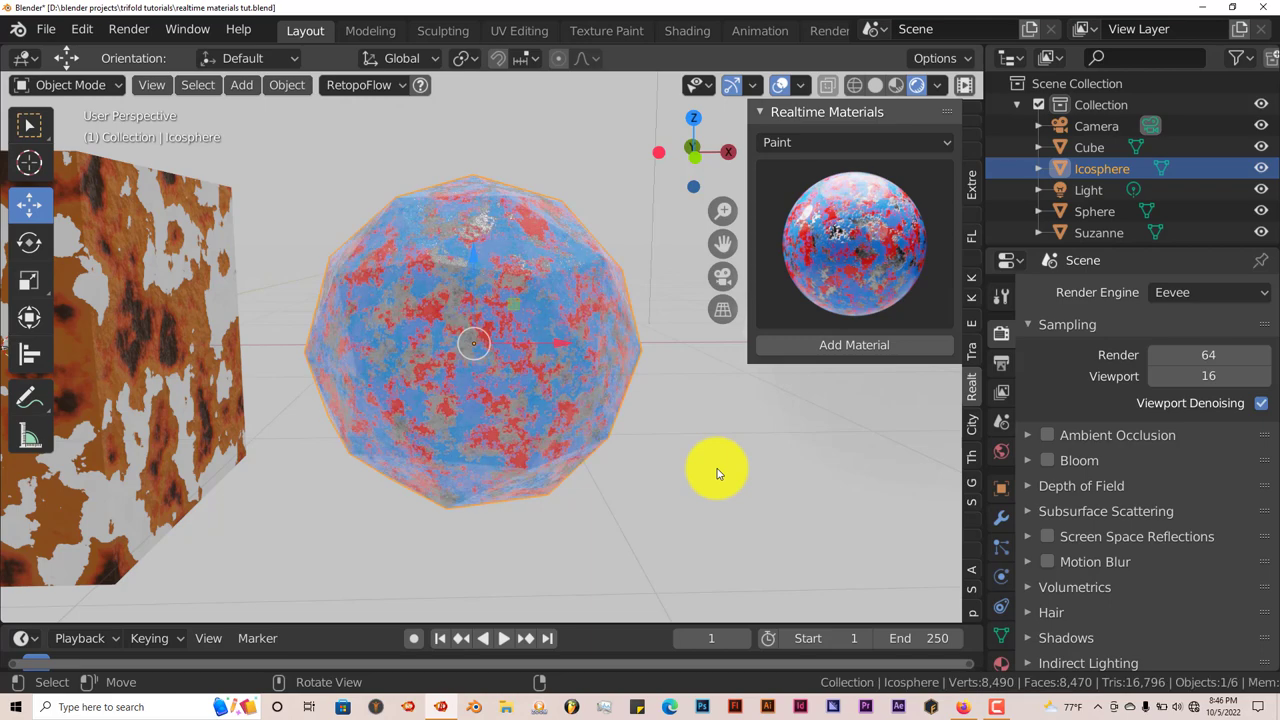
pyautogui.moveTo(716, 474); pyautogui.dragTo(594, 423, button='middle')
pyautogui.scroll(3, 594, 423)
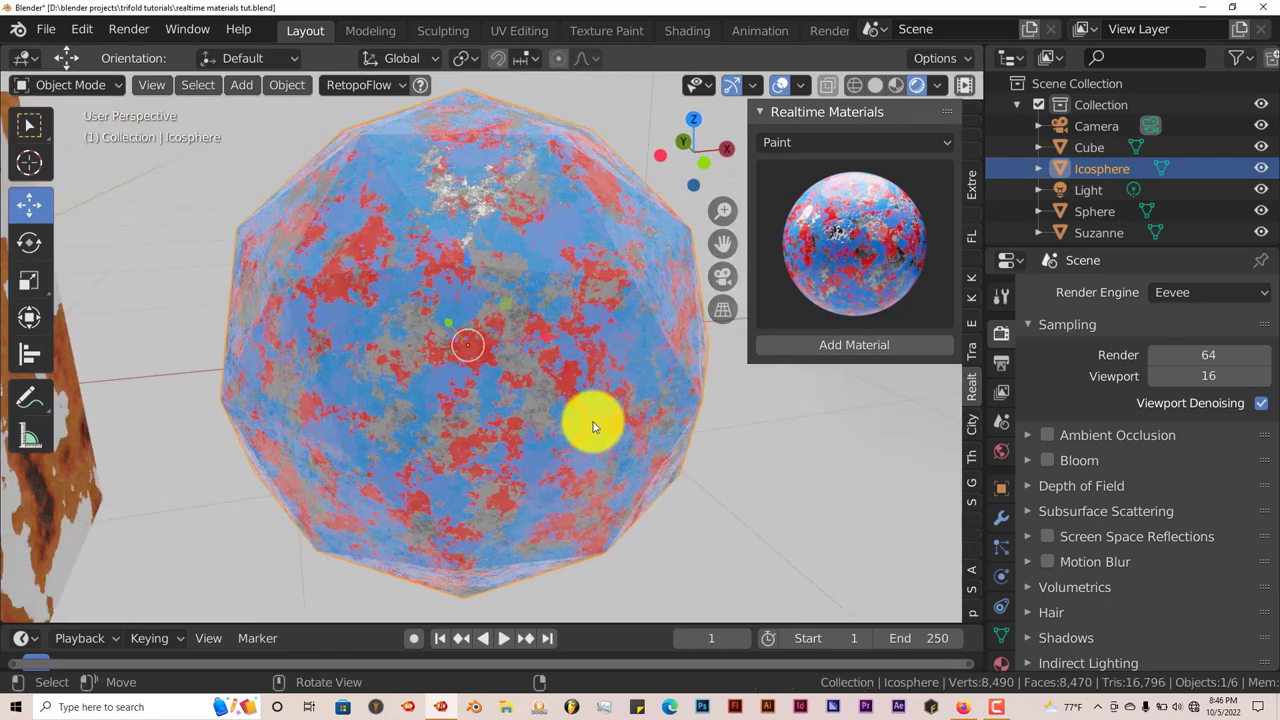
pyautogui.scroll(-2, 579, 307)
pyautogui.moveTo(580, 300); pyautogui.dragTo(551, 229, button='middle')
pyautogui.scroll(4, 627, 390)
pyautogui.scroll(-2, 628, 397)
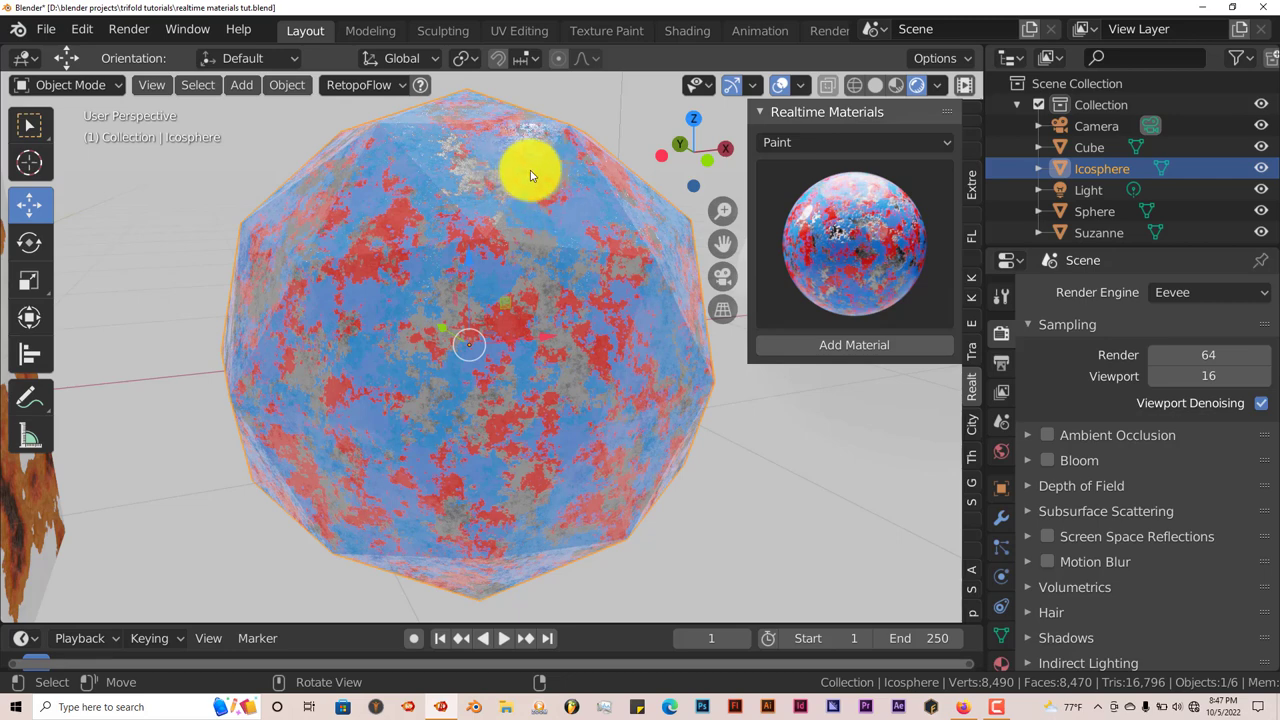
pyautogui.moveTo(530, 170); pyautogui.dragTo(548, 250, button='middle')
pyautogui.scroll(4, 555, 238)
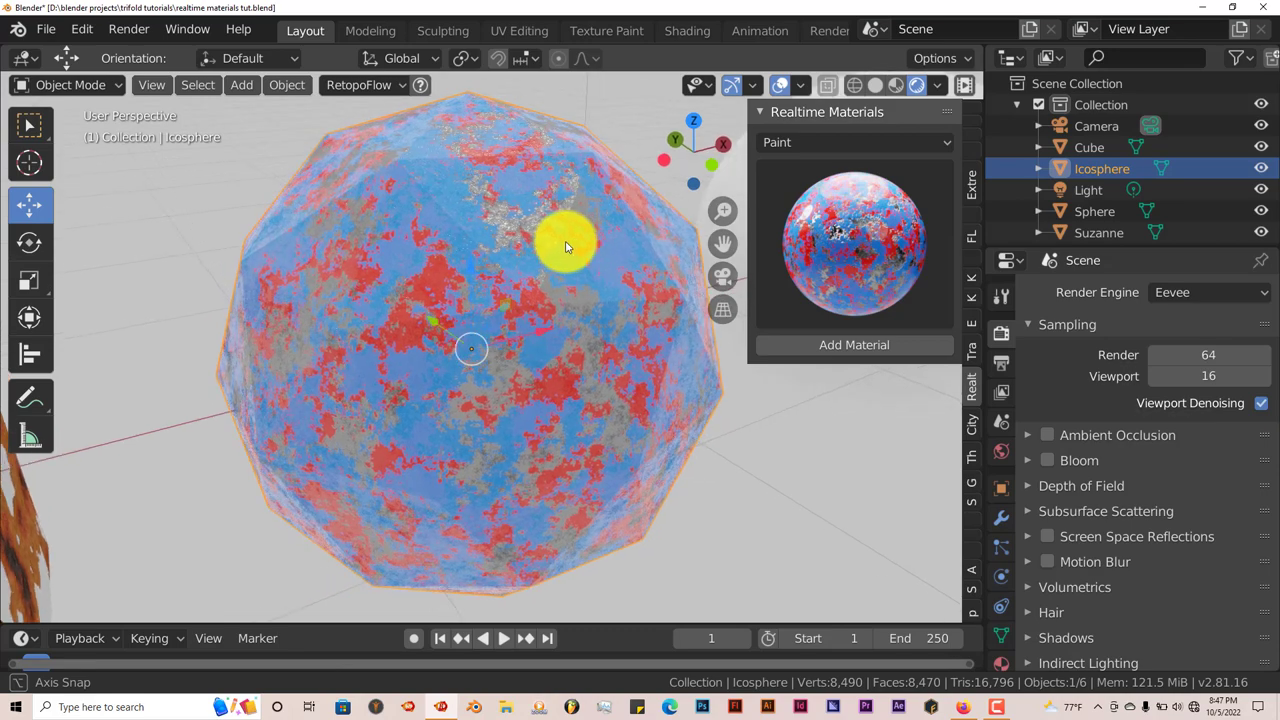
pyautogui.moveTo(428, 202); pyautogui.dragTo(447, 183, button='middle')
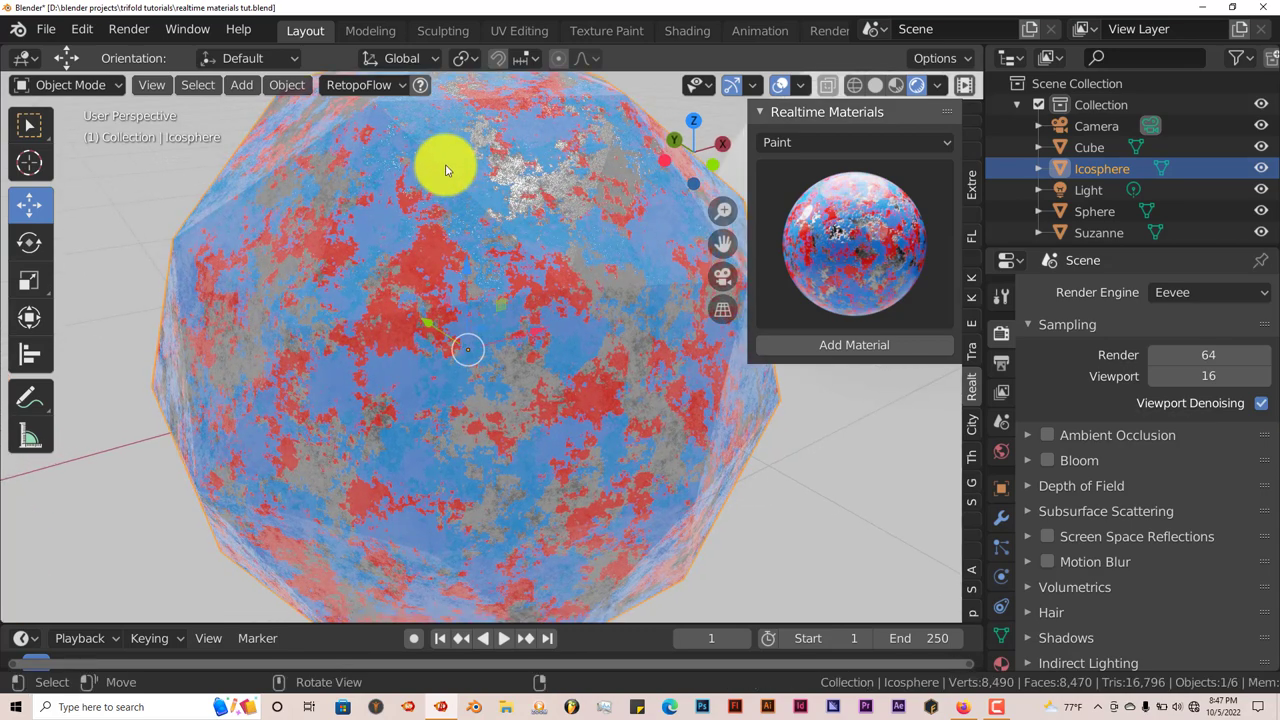
pyautogui.moveTo(526, 192); pyautogui.dragTo(543, 229, button='middle')
pyautogui.scroll(-2, 544, 236)
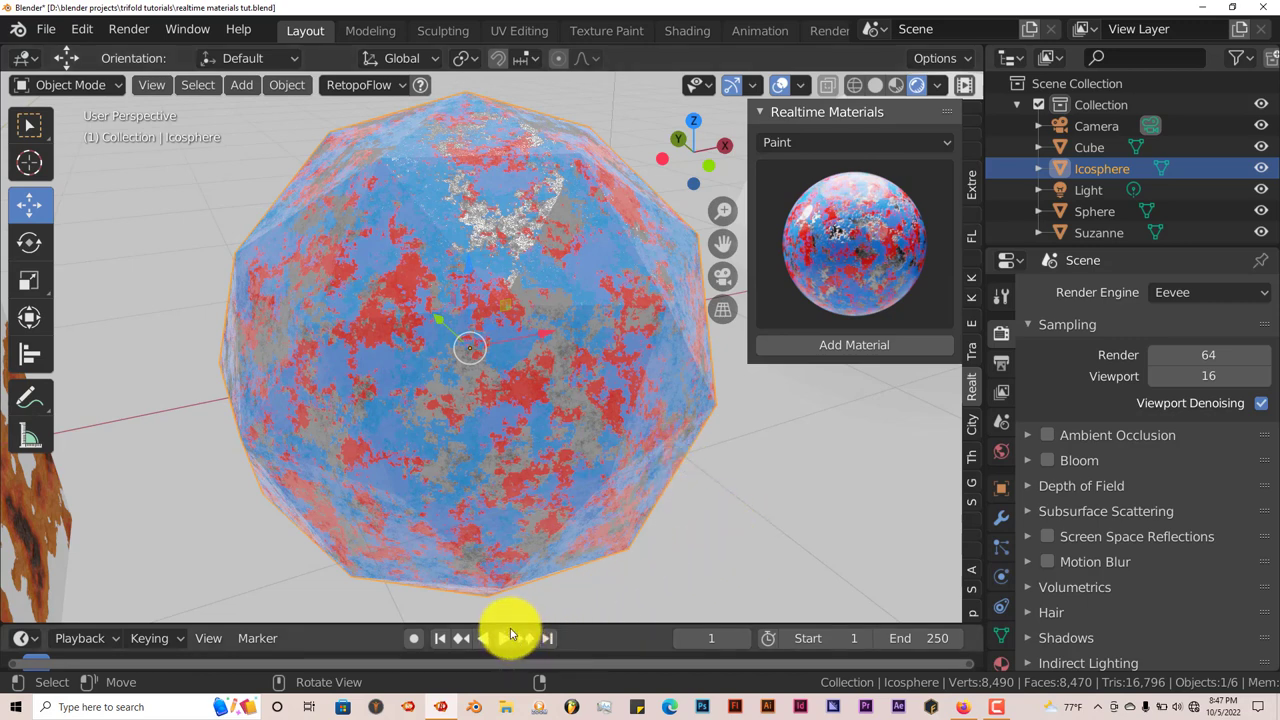
# - Centre the view on the plain white sphere and select it
pyautogui.moveTo(723, 243); pyautogui.dragTo(929, 194)
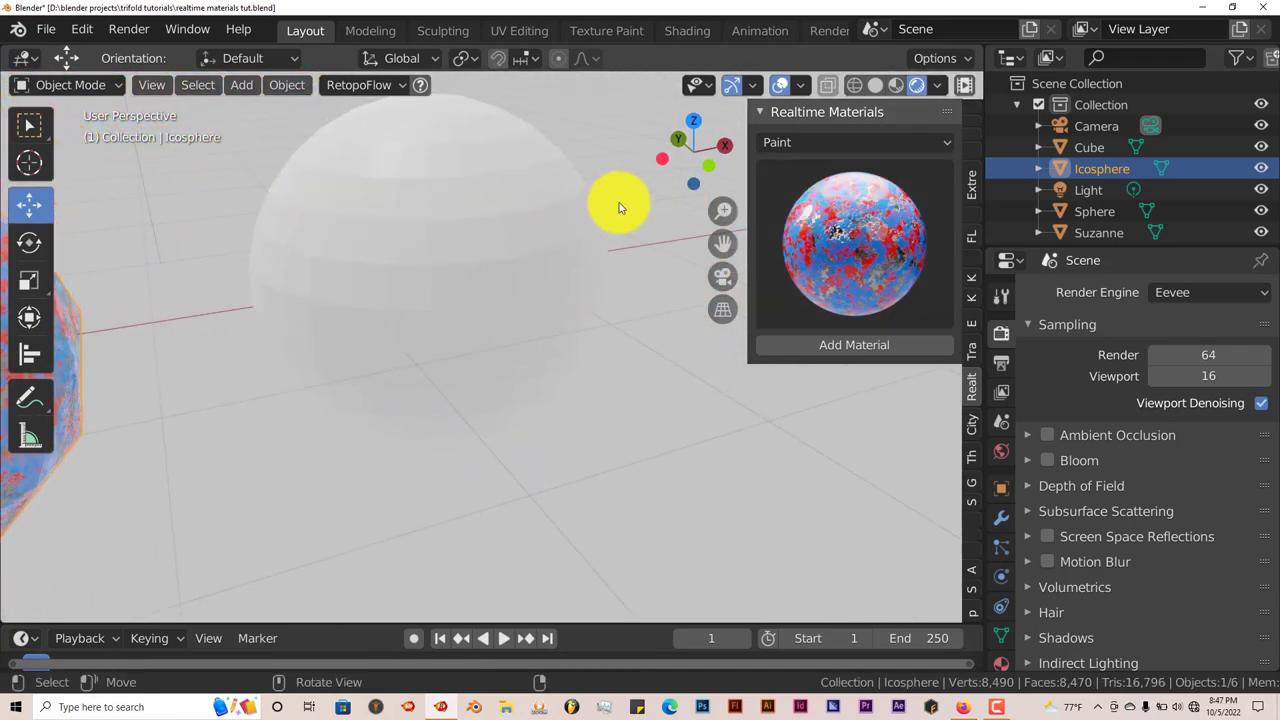
pyautogui.moveTo(618, 207); pyautogui.dragTo(606, 229, button='middle')
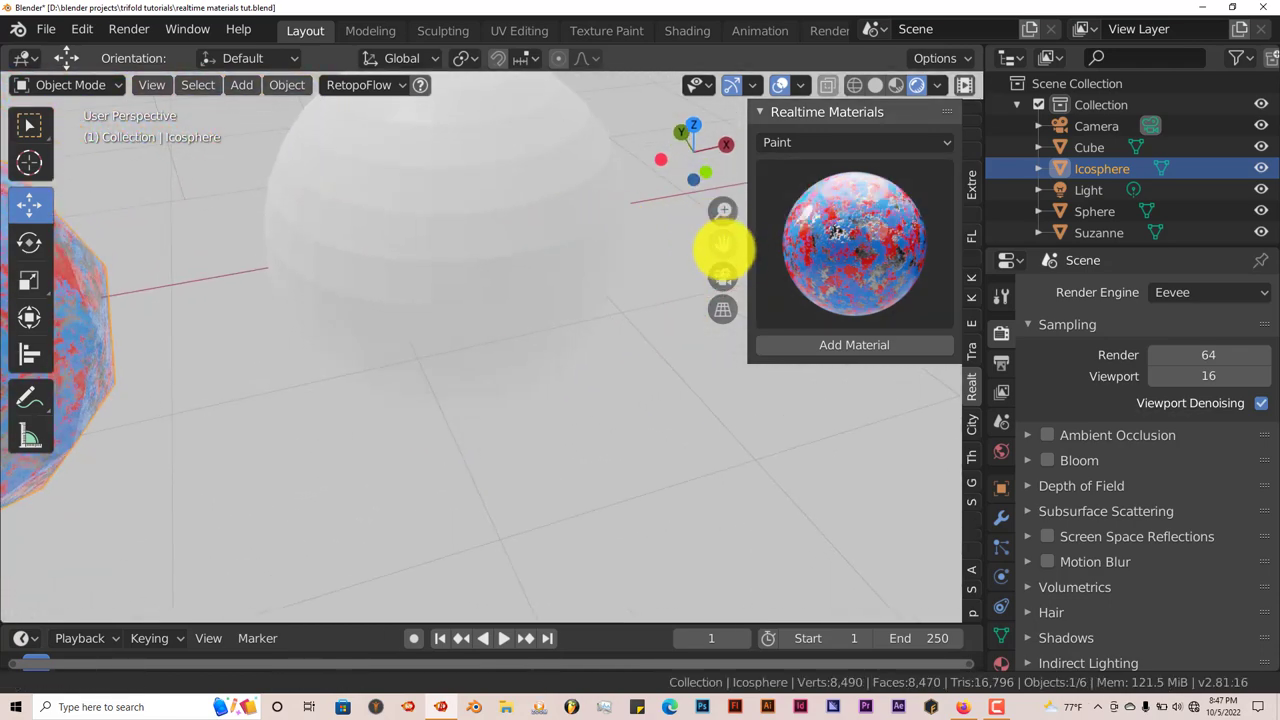
pyautogui.moveTo(723, 243); pyautogui.dragTo(474, 165)
pyautogui.click(462, 213)
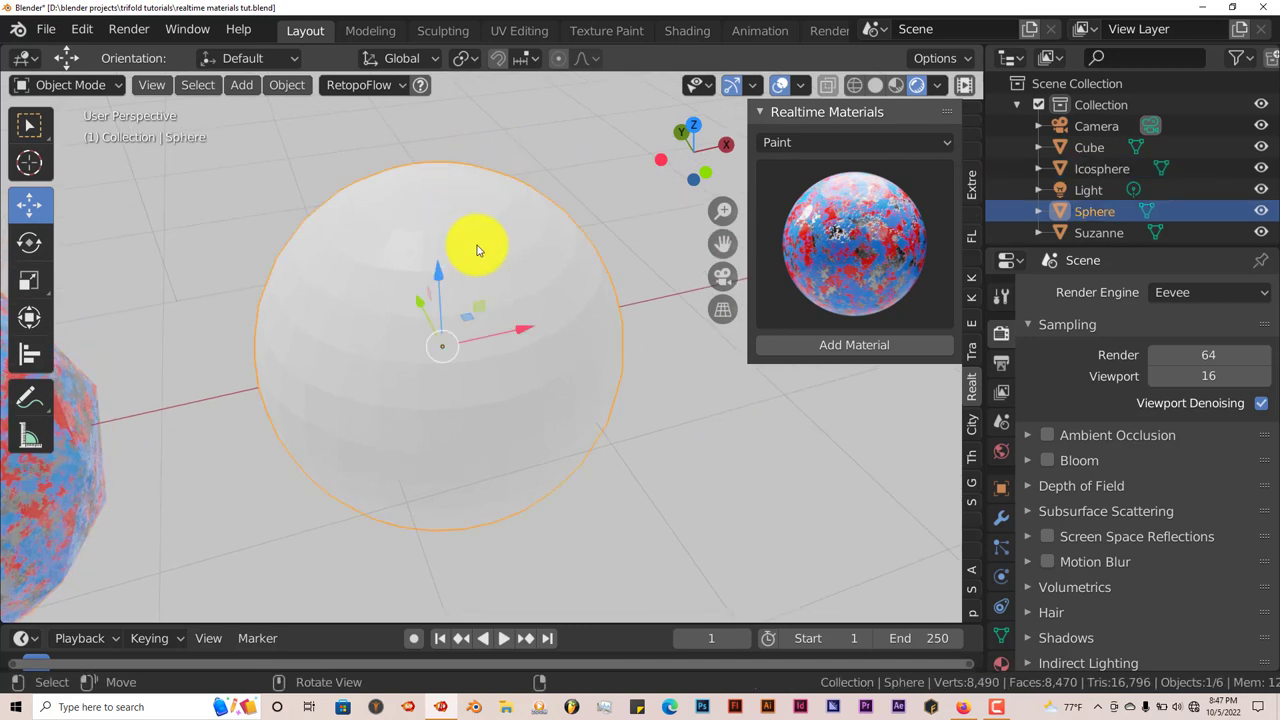
# - Zoom in on the sphere and try dragging the loaded Paint material onto it
pyautogui.scroll(2, 438, 210)
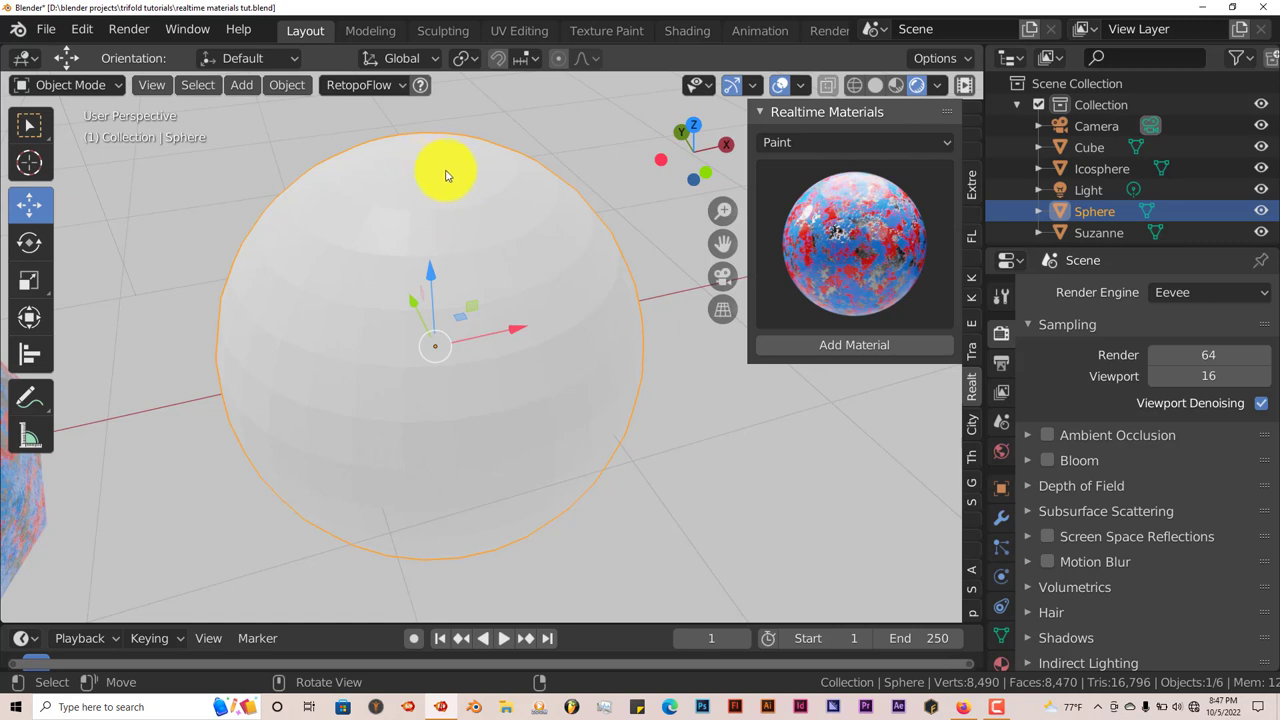
pyautogui.moveTo(438, 175); pyautogui.dragTo(444, 160, button='middle')
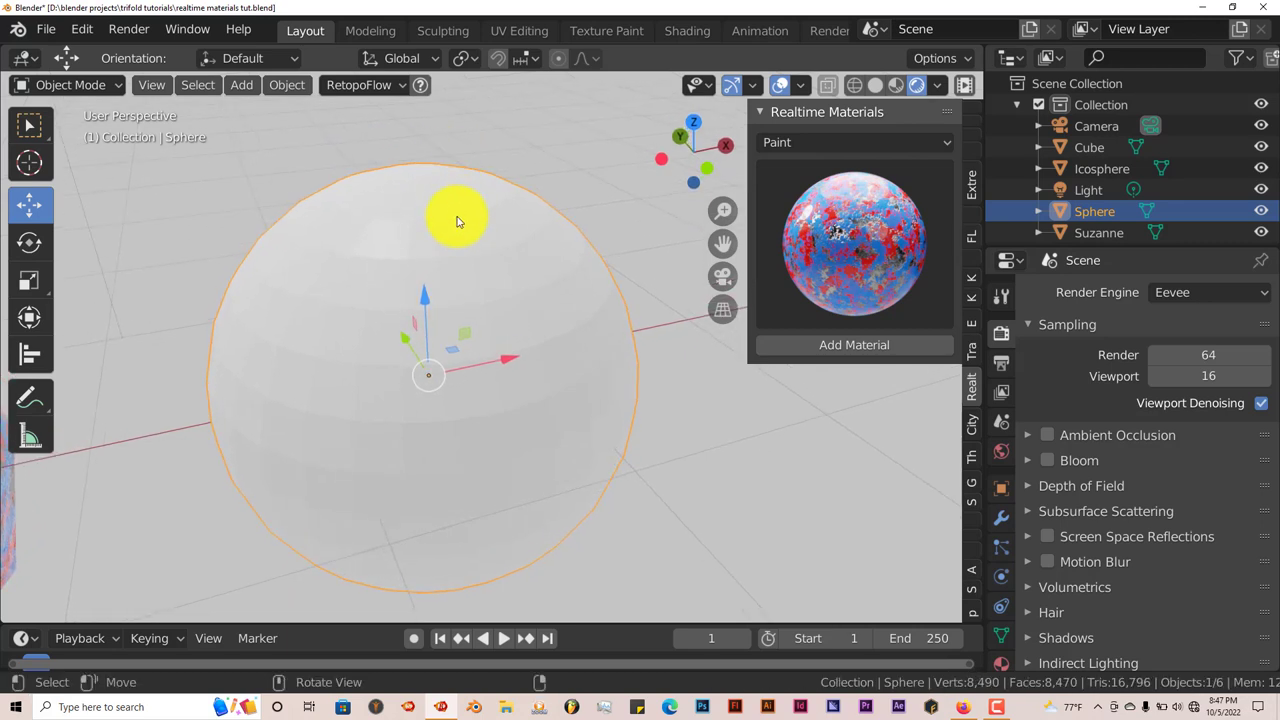
pyautogui.moveTo(448, 250); pyautogui.dragTo(451, 243, button='middle')
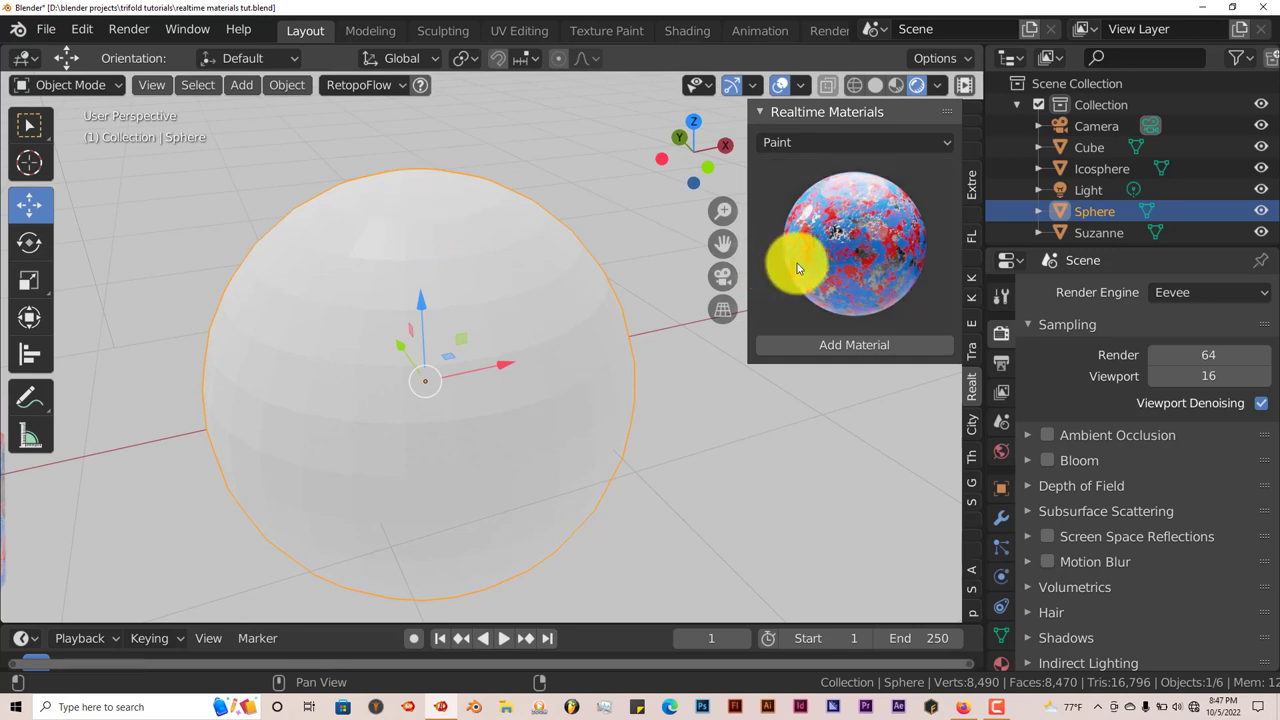
pyautogui.moveTo(797, 263); pyautogui.dragTo(420, 280)
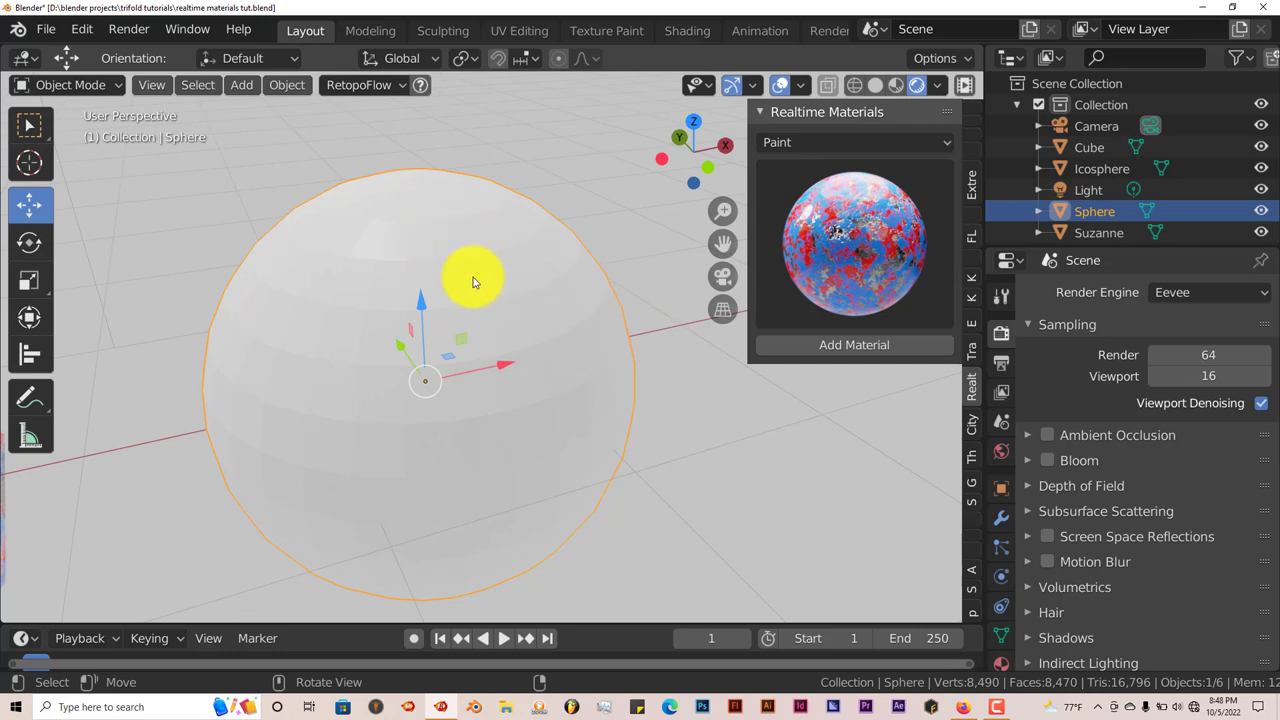
# - Switch the Realtime Materials category to Practical and add its white brick material to the sphere
pyautogui.click(838, 207)
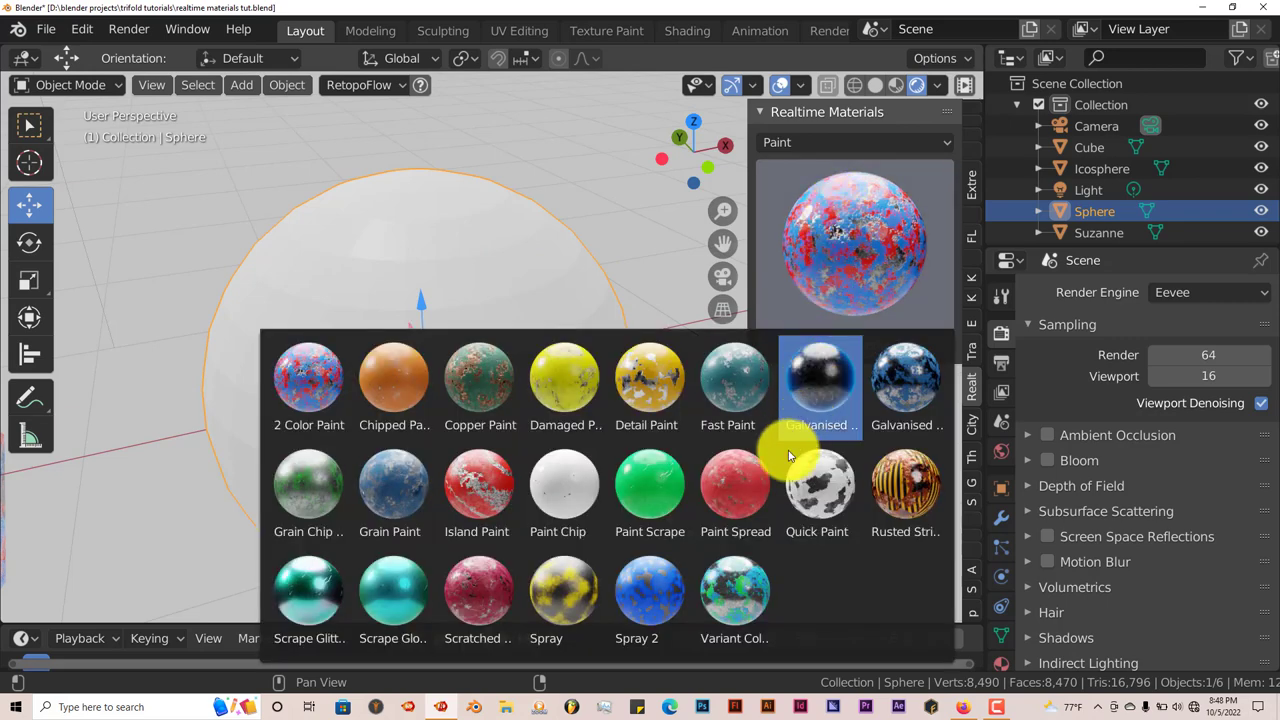
pyautogui.click(829, 143)
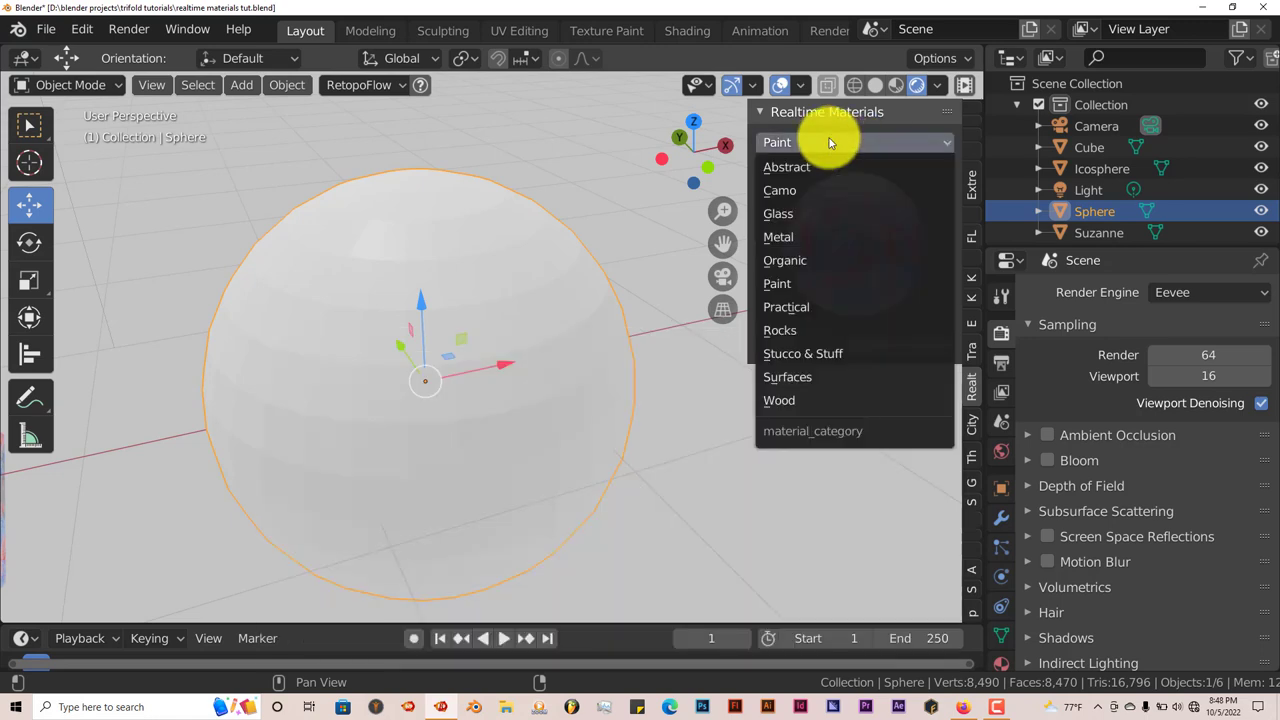
pyautogui.click(815, 307)
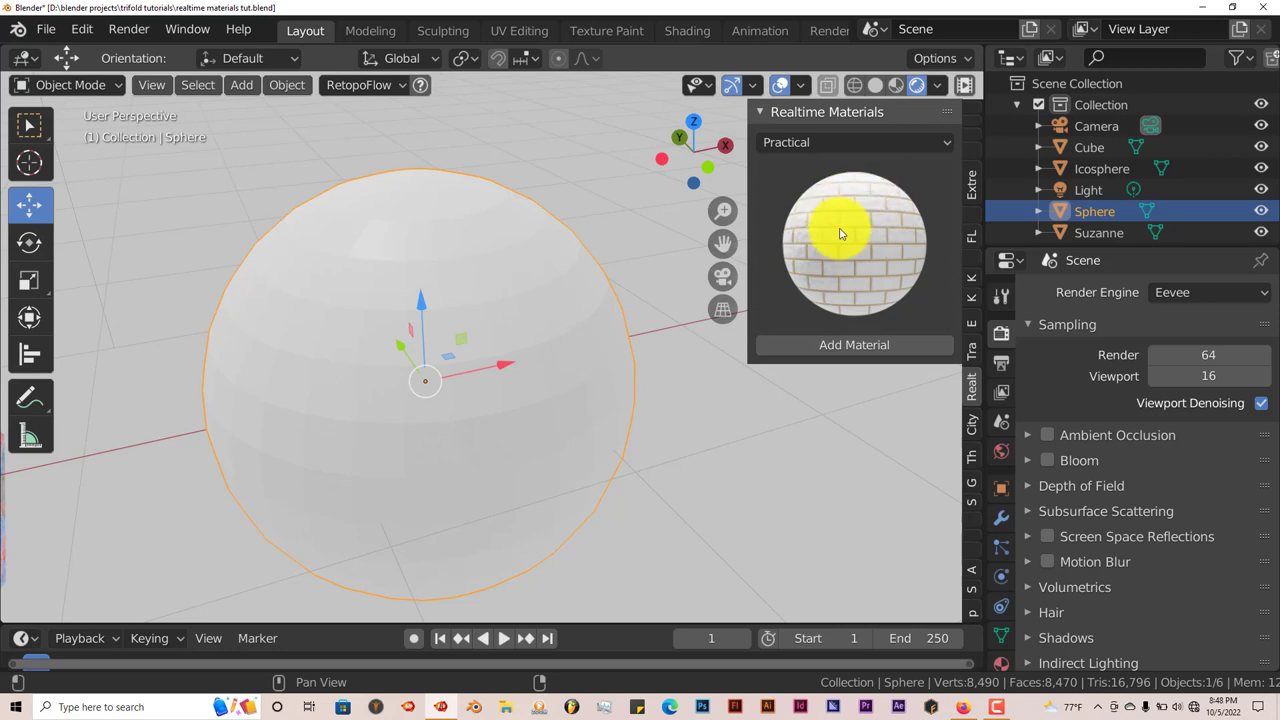
pyautogui.click(826, 345)
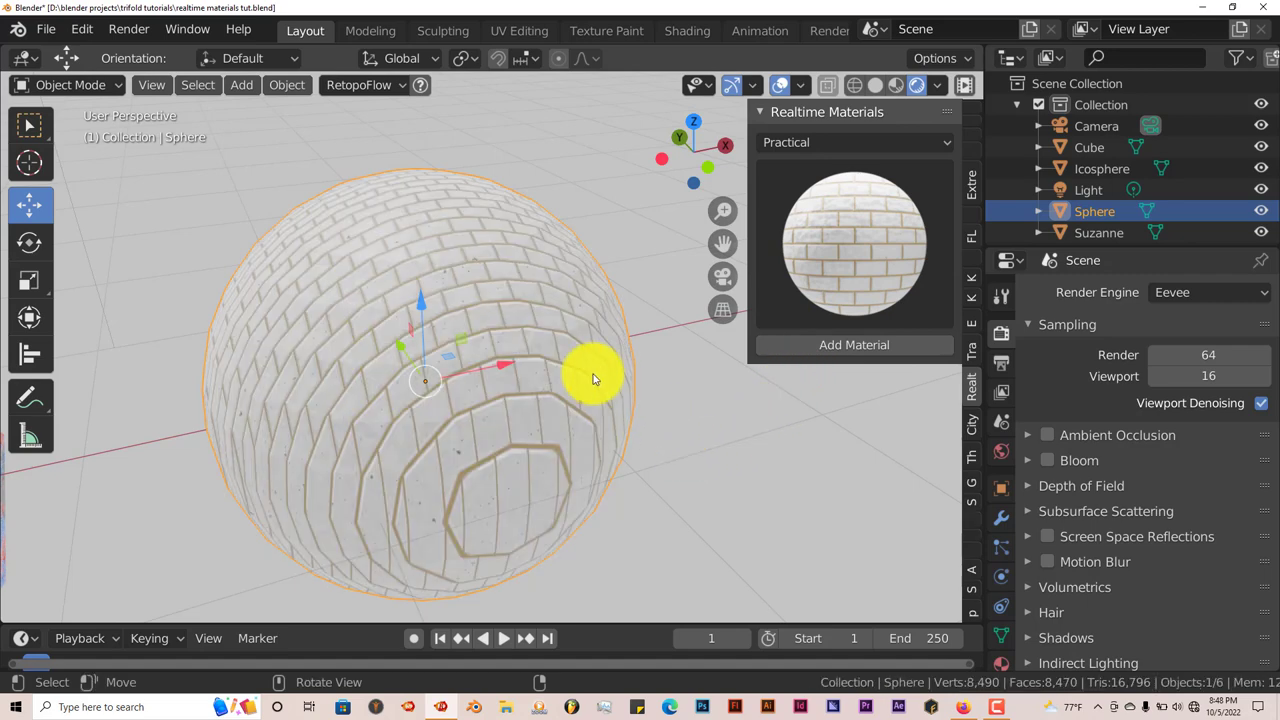
pyautogui.moveTo(566, 354); pyautogui.dragTo(537, 335, button='middle')
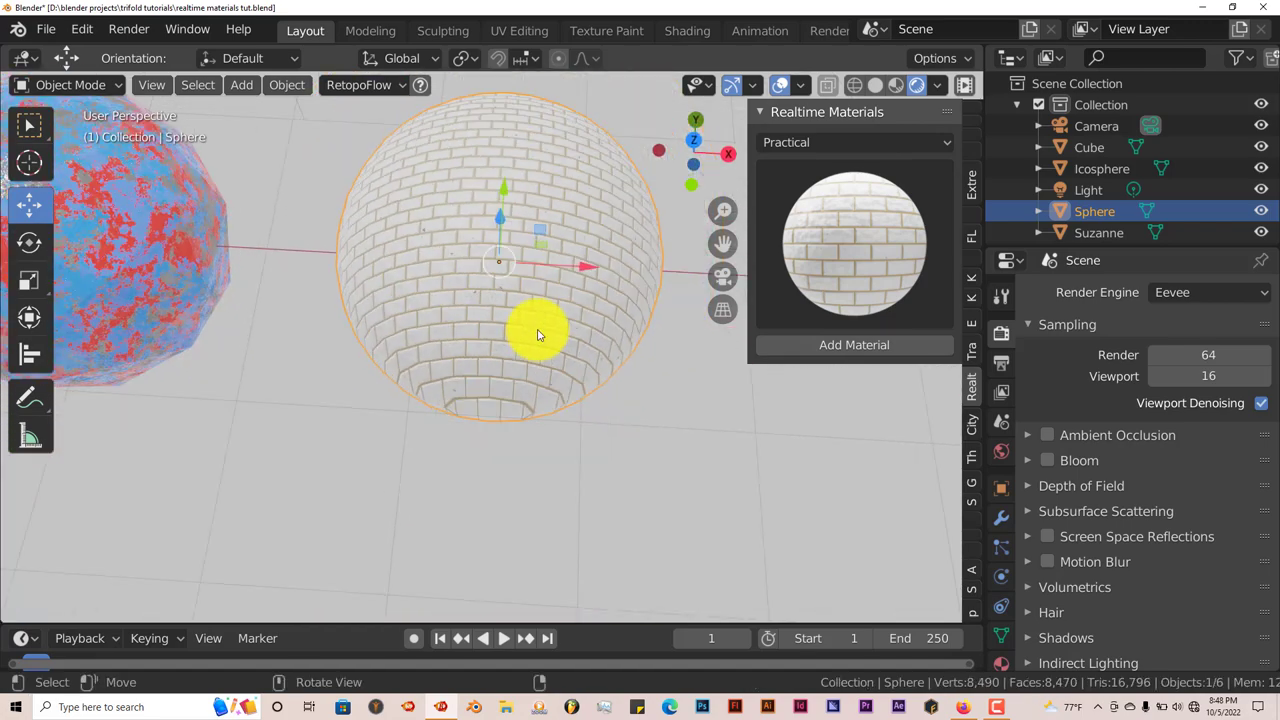
pyautogui.press('KP_1')
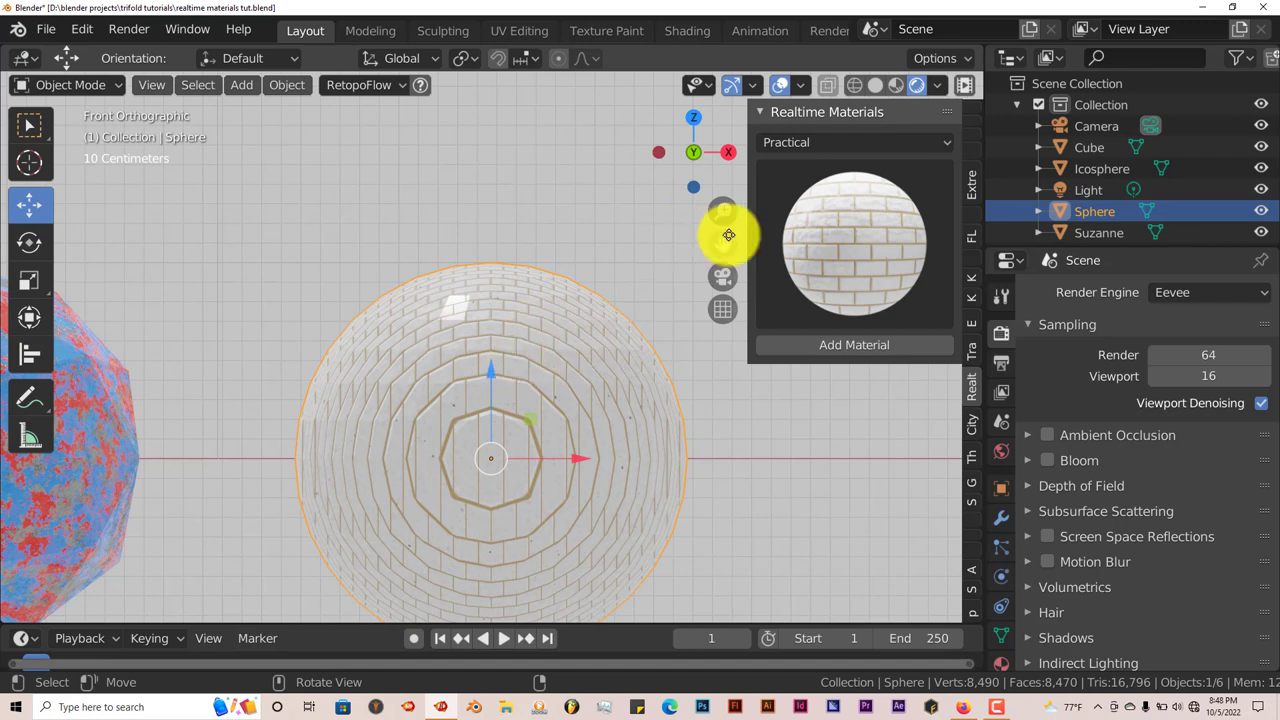
pyautogui.moveTo(728, 235); pyautogui.dragTo(726, 135)
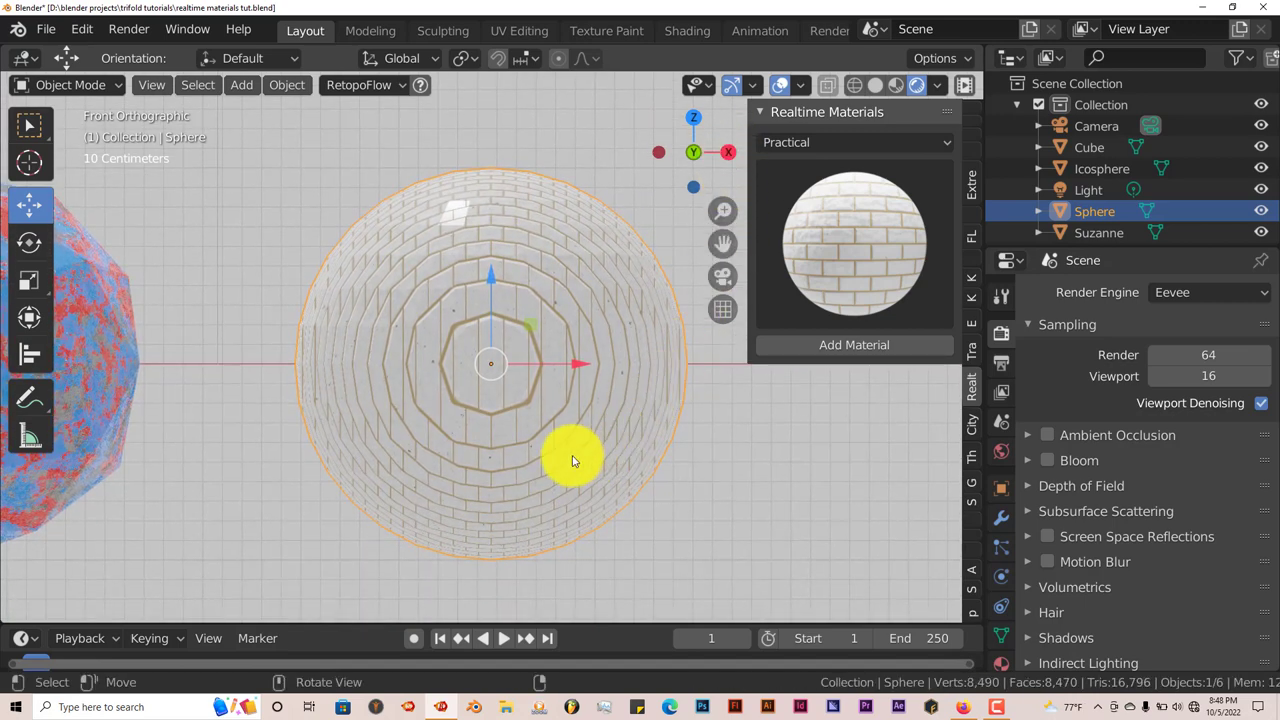
pyautogui.moveTo(573, 461)
pyautogui.mouseDown(button='middle')
pyautogui.moveTo(551, 451)
pyautogui.moveTo(463, 491)
pyautogui.moveTo(417, 466)
pyautogui.moveTo(325, 468)
pyautogui.moveTo(271, 443)
pyautogui.moveTo(283, 437)
pyautogui.moveTo(297, 461)
pyautogui.moveTo(391, 503)
pyautogui.moveTo(586, 480)
pyautogui.mouseUp(button='middle')
pyautogui.scroll(3, 574, 477)
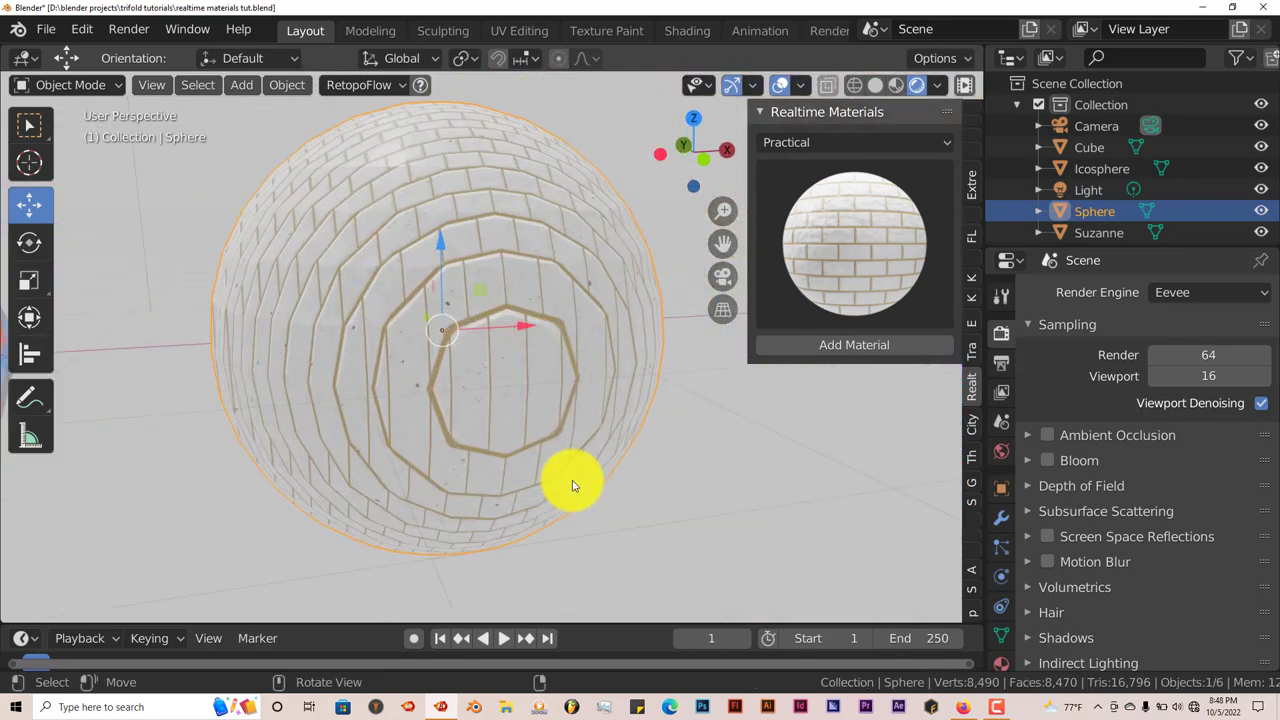
pyautogui.scroll(-2, 565, 483)
pyautogui.moveTo(509, 434)
pyautogui.mouseDown(button='middle')
pyautogui.moveTo(517, 466)
pyautogui.moveTo(572, 481)
pyautogui.moveTo(623, 449)
pyautogui.moveTo(620, 434)
pyautogui.moveTo(523, 423)
pyautogui.moveTo(507, 437)
pyautogui.mouseUp(button='middle')
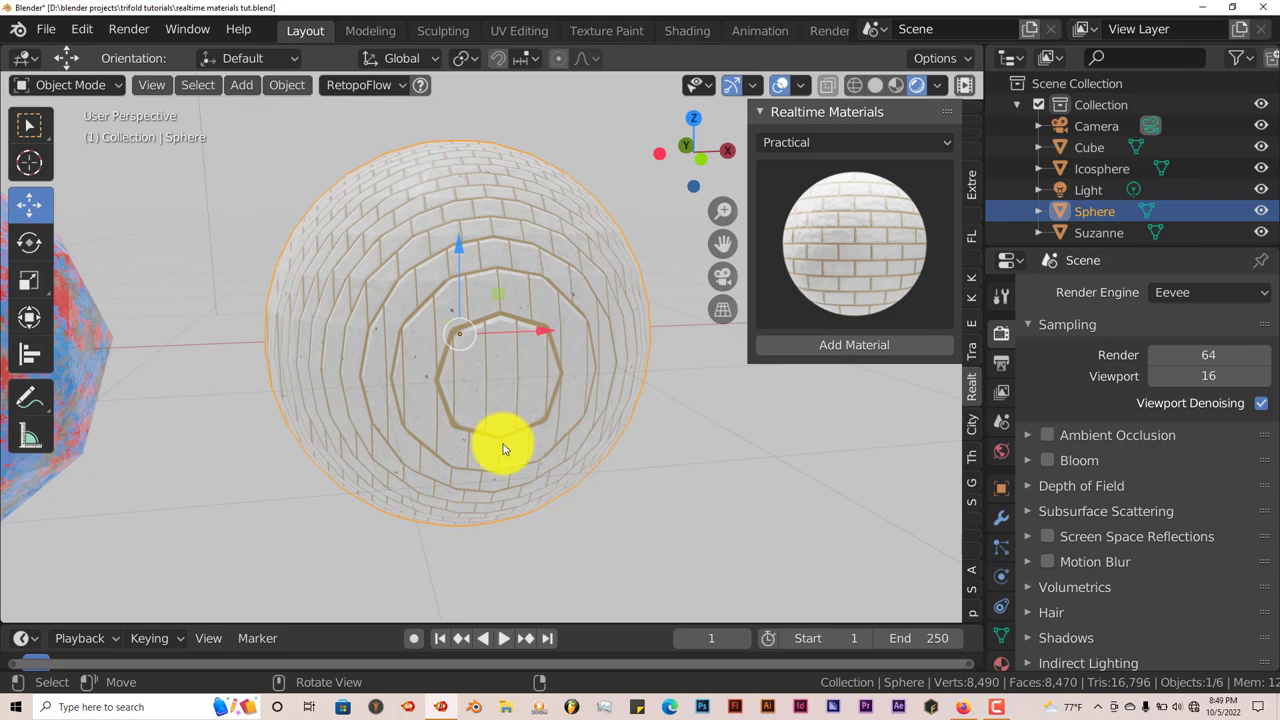
pyautogui.moveTo(508, 460)
pyautogui.mouseDown(button='middle')
pyautogui.moveTo(498, 451)
pyautogui.moveTo(501, 462)
pyautogui.mouseUp(button='middle')
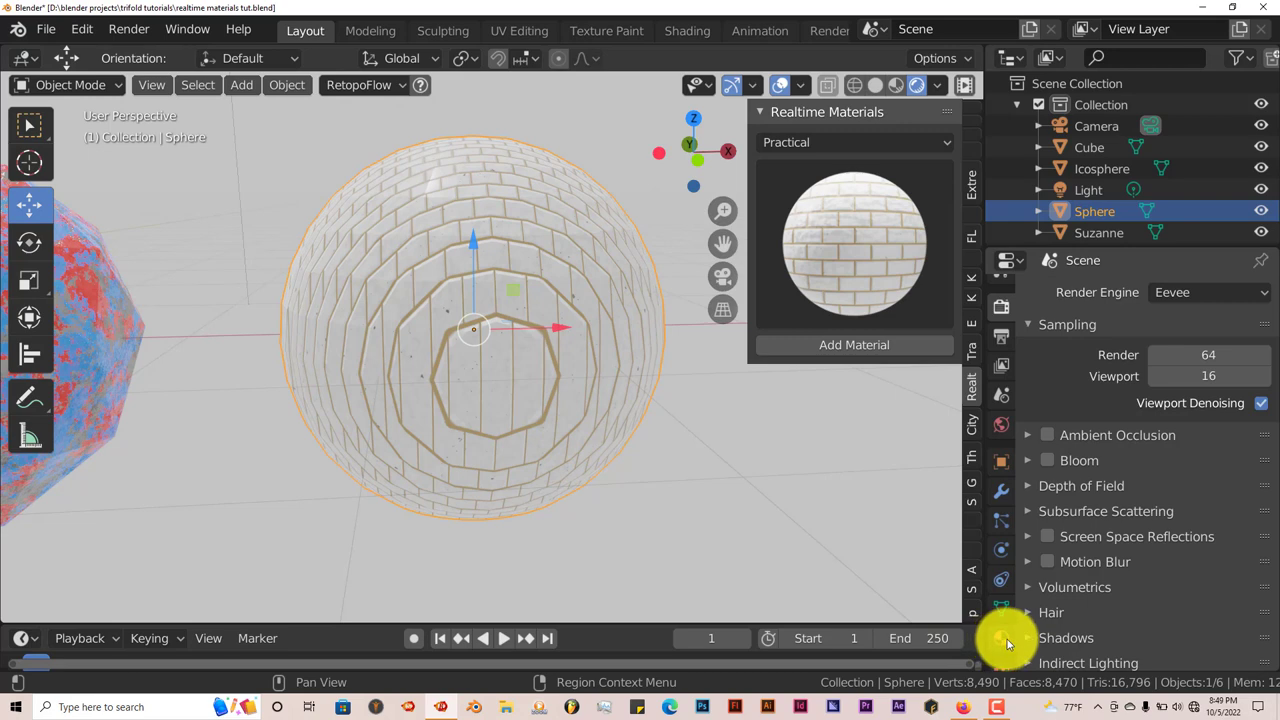
# - Show the Brick Bottle settings (Tile Scale 3.900, Mortar Size 0.030, Bump 0.292), then orbit toward the cube and icosphere
pyautogui.click(1000, 637)
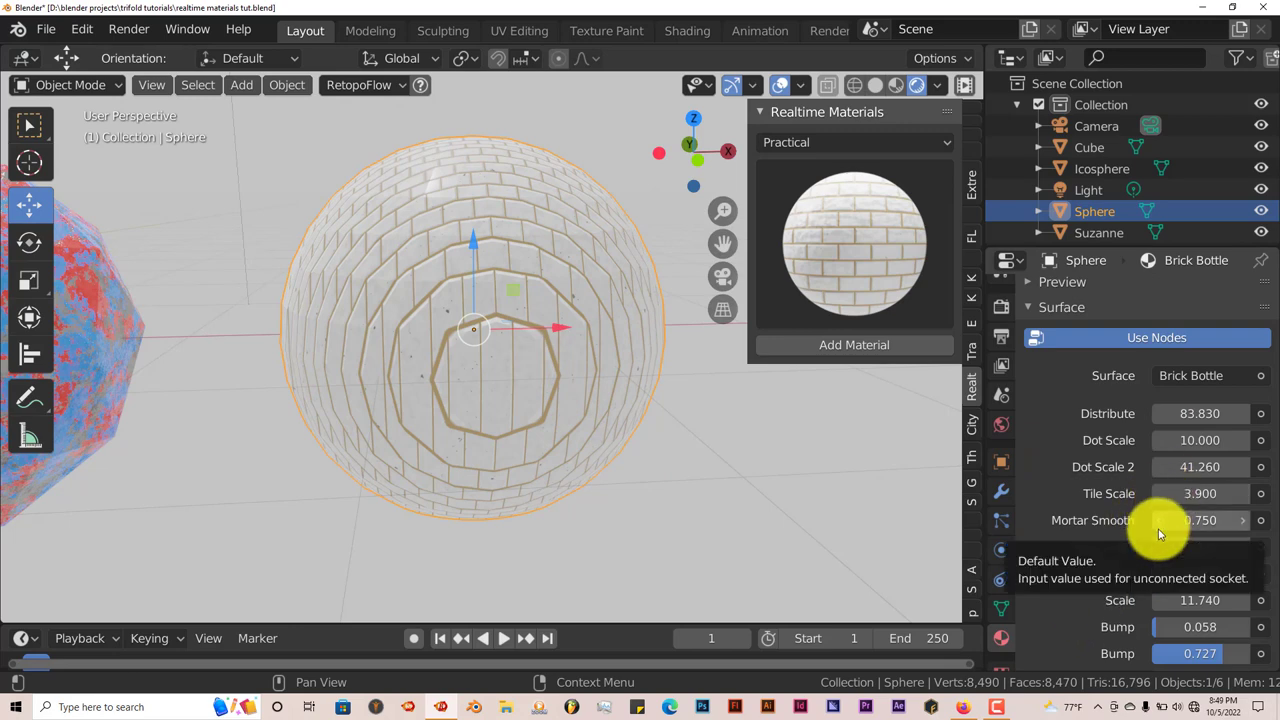
pyautogui.scroll(-4, 1158, 528)
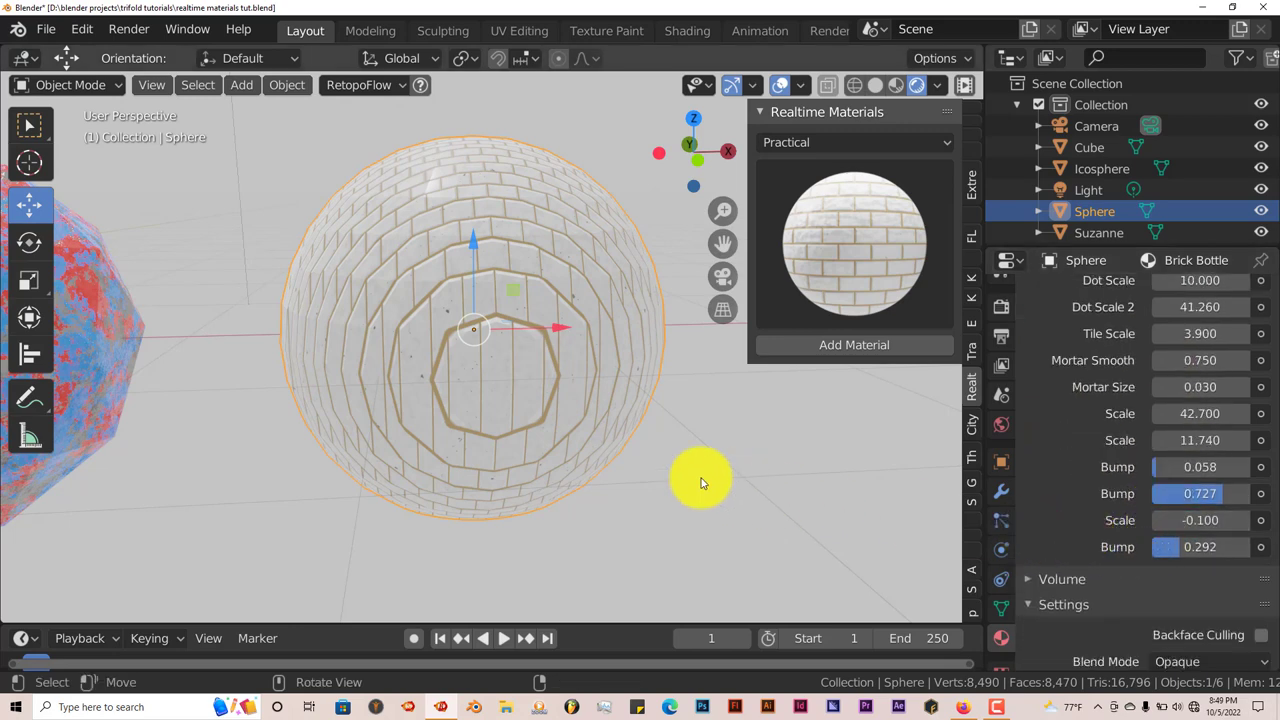
pyautogui.moveTo(700, 483); pyautogui.dragTo(529, 439, button='middle')
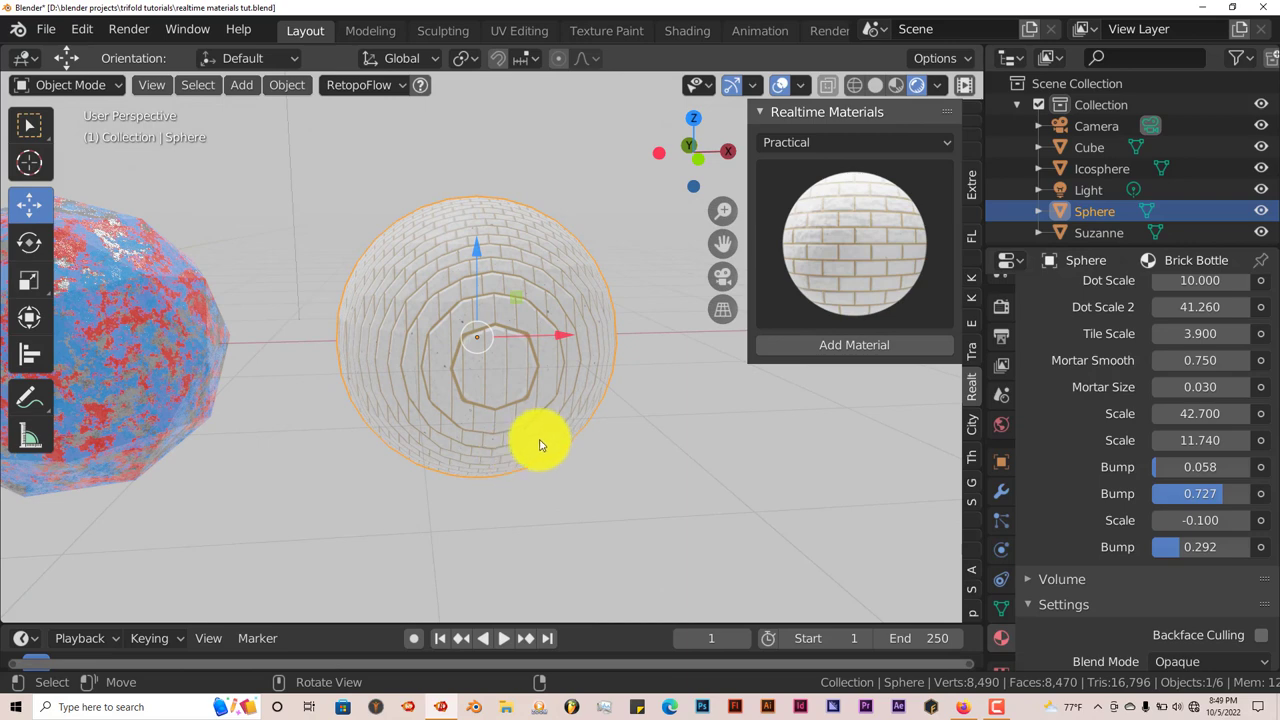